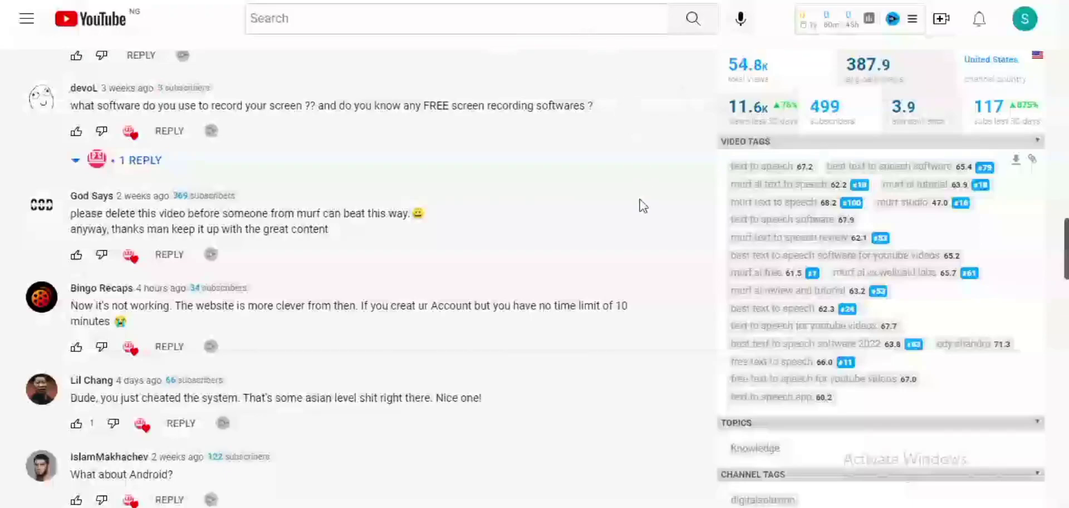
- Examine the Murf AI tutorial video's description, keyword list and viewer comments, including those on whether the method still works
scroll(639, 205, "up", 5)
scroll(640, 209, "up", 8)
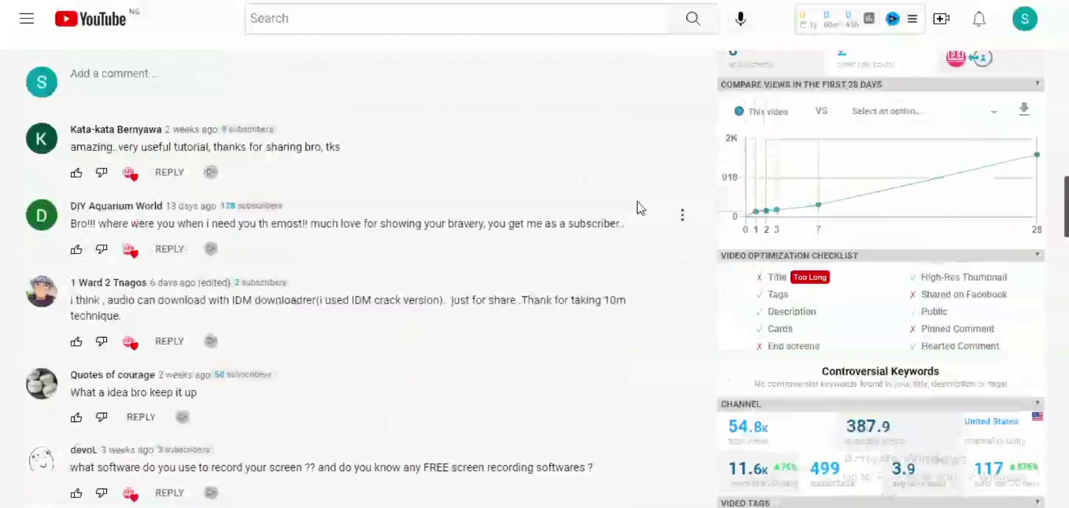
scroll(640, 209, "up", 4)
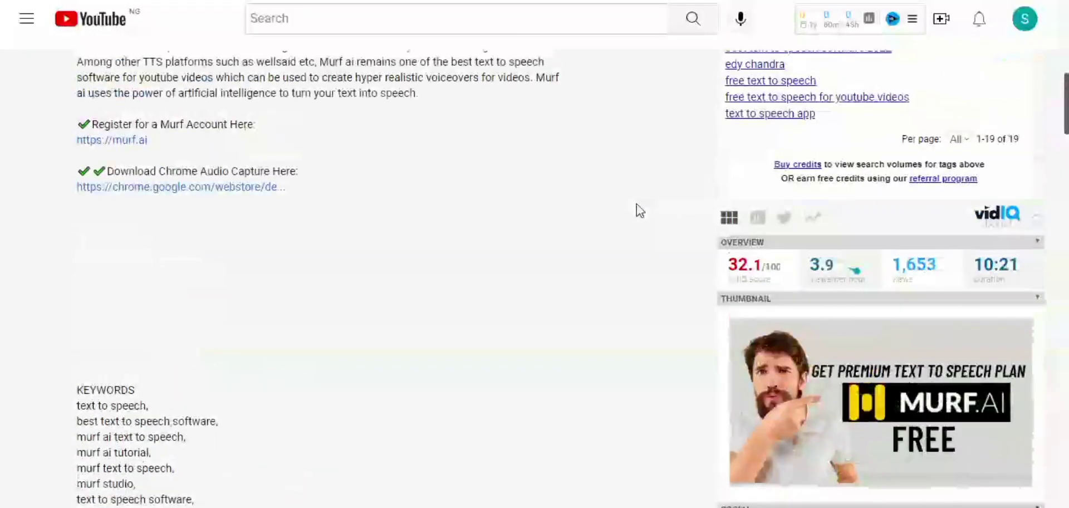
scroll(641, 210, "down", 7)
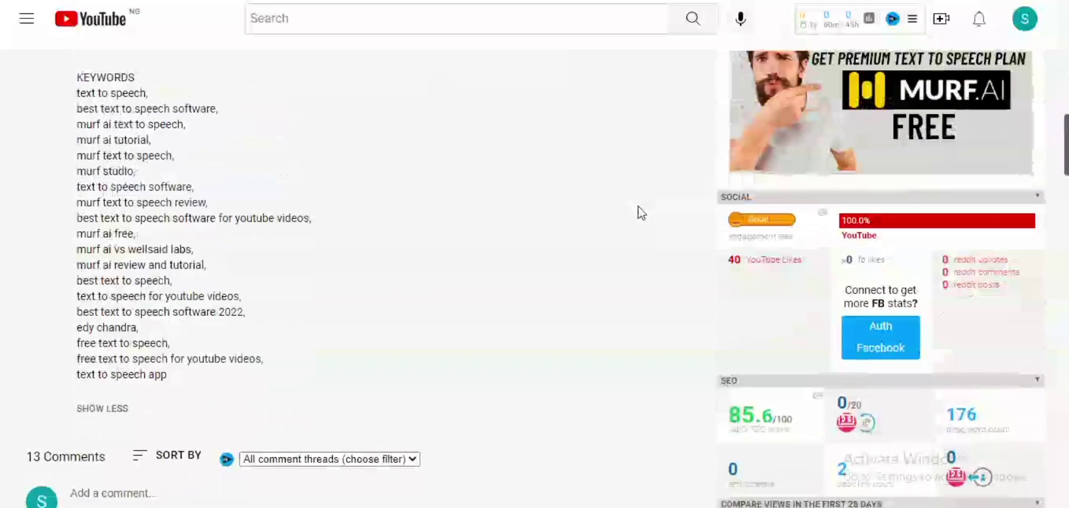
scroll(640, 211, "down", 1)
scroll(607, 221, "up", 2)
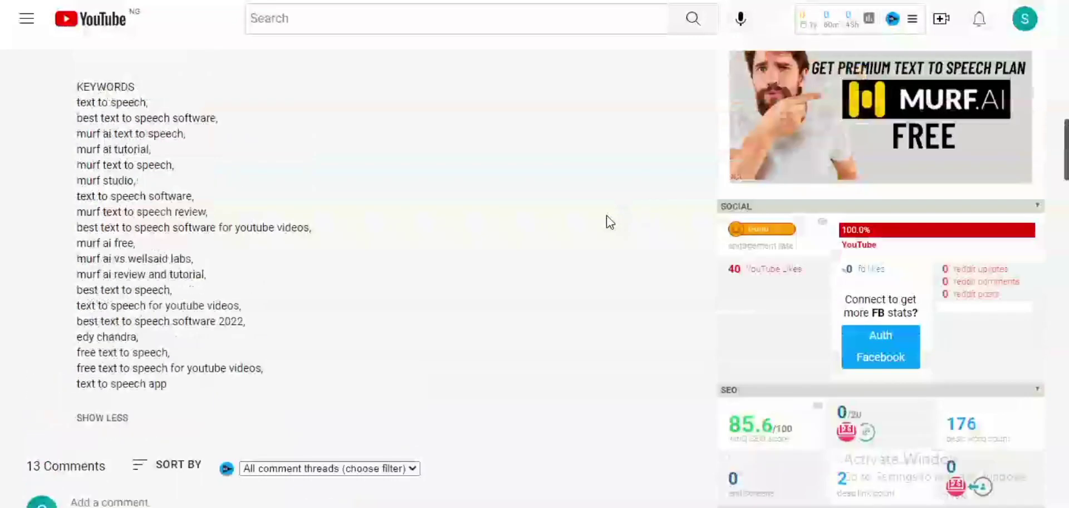
scroll(608, 221, "up", 1)
scroll(606, 221, "down", 8)
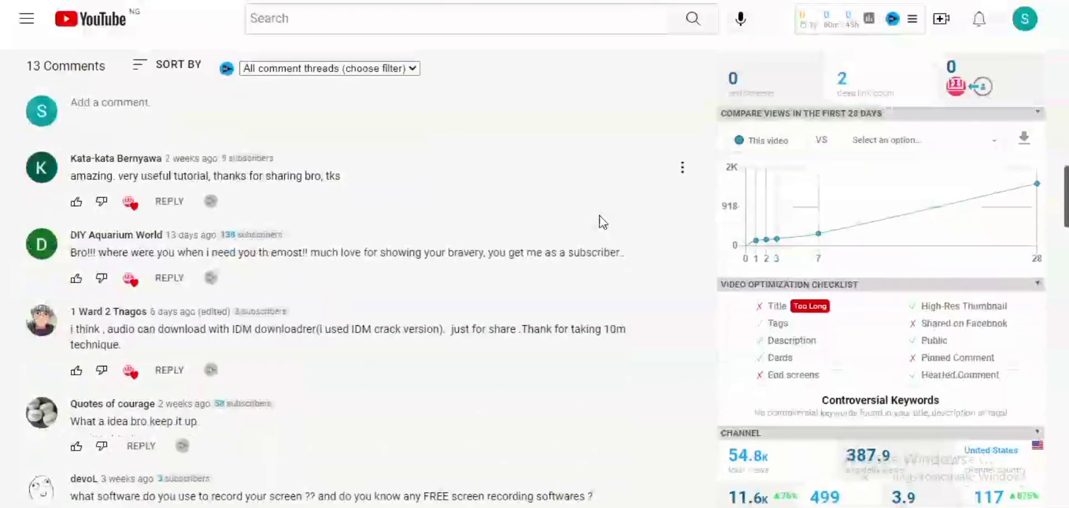
scroll(602, 222, "down", 3)
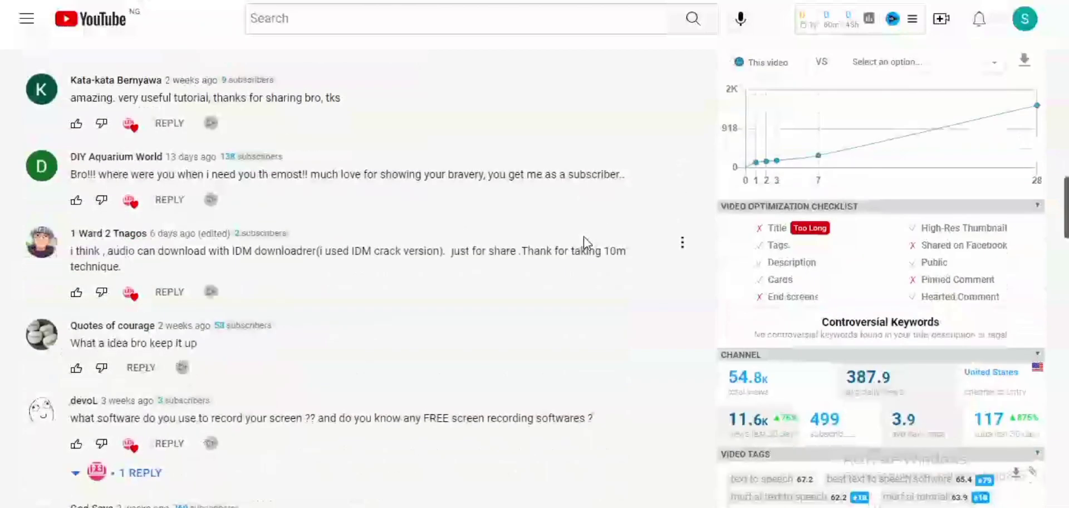
scroll(581, 250, "down", 2)
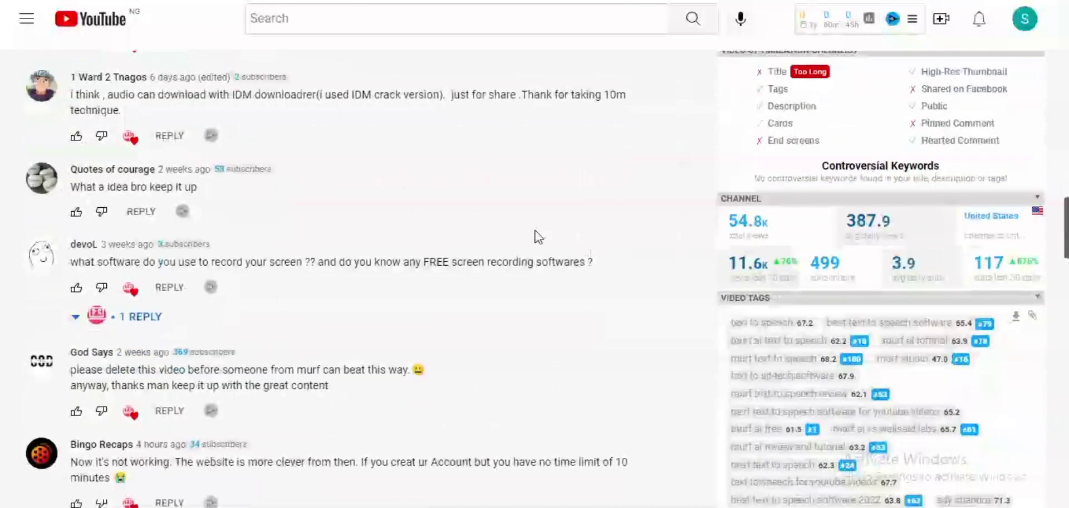
scroll(531, 242, "down", 2)
scroll(530, 246, "down", 4)
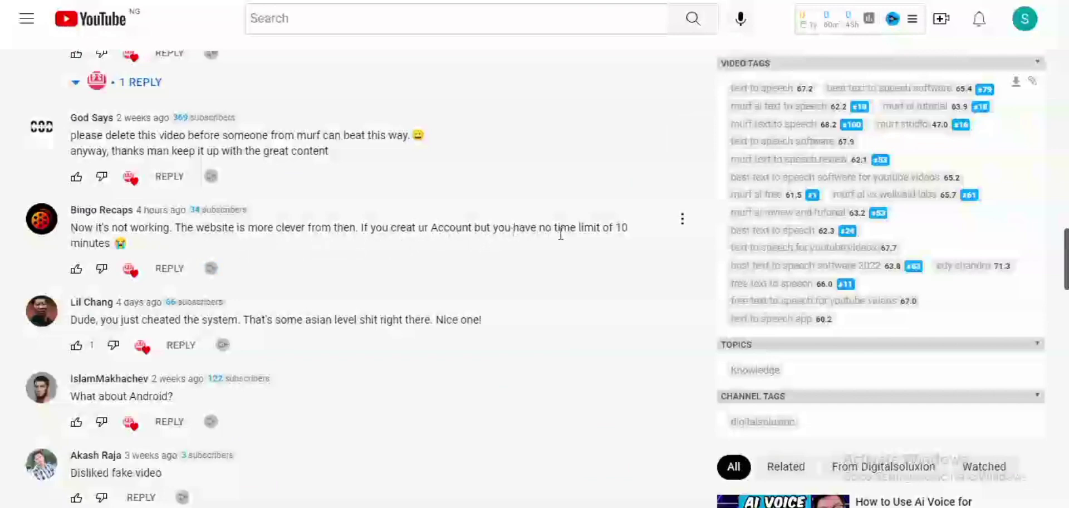
scroll(341, 245, "down", 2)
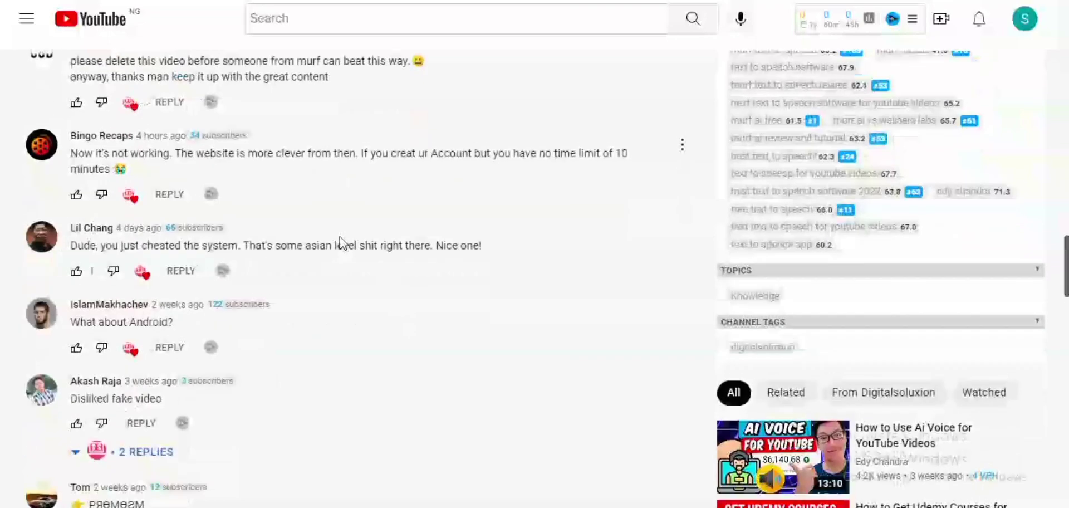
scroll(418, 212, "down", 2)
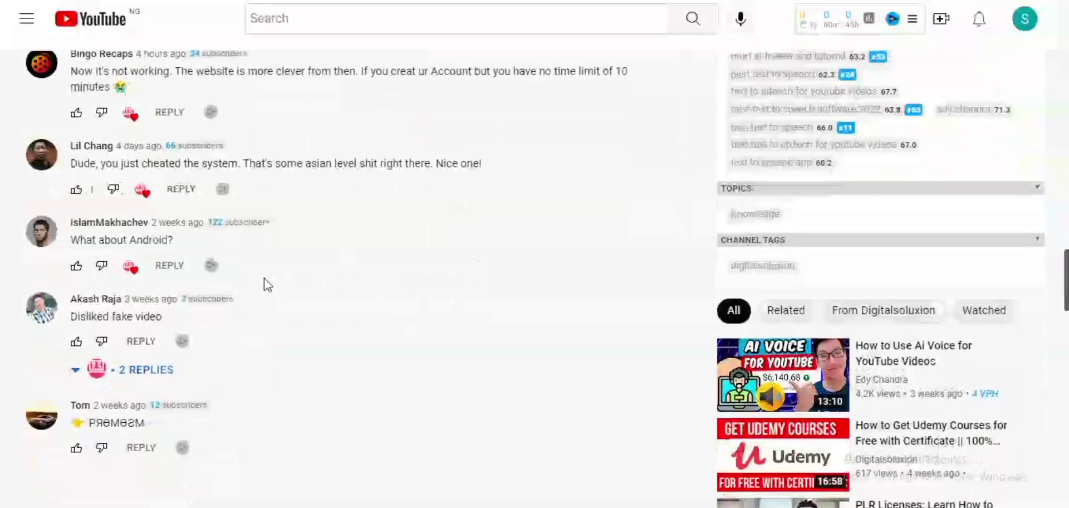
scroll(421, 219, "up", 2)
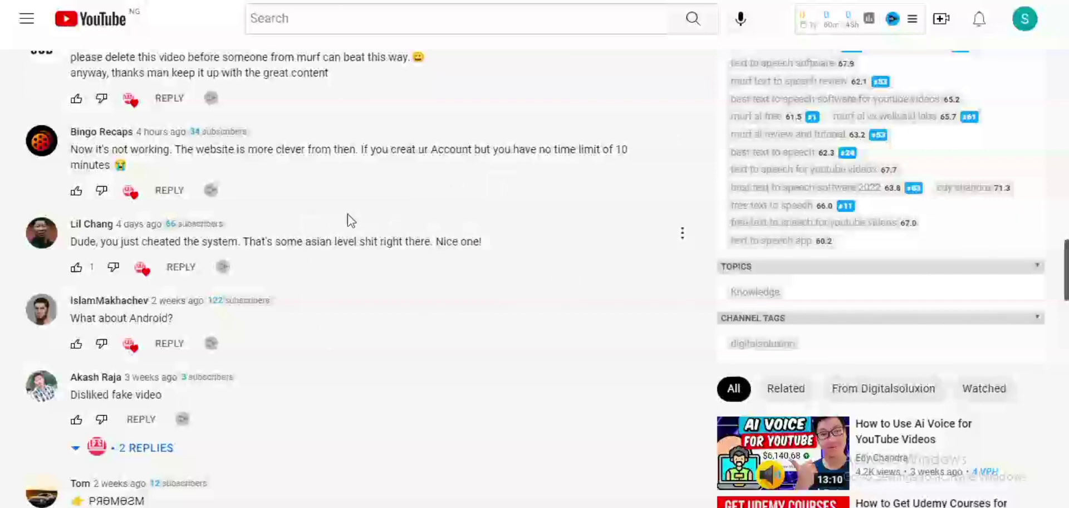
scroll(534, 235, "down", 1)
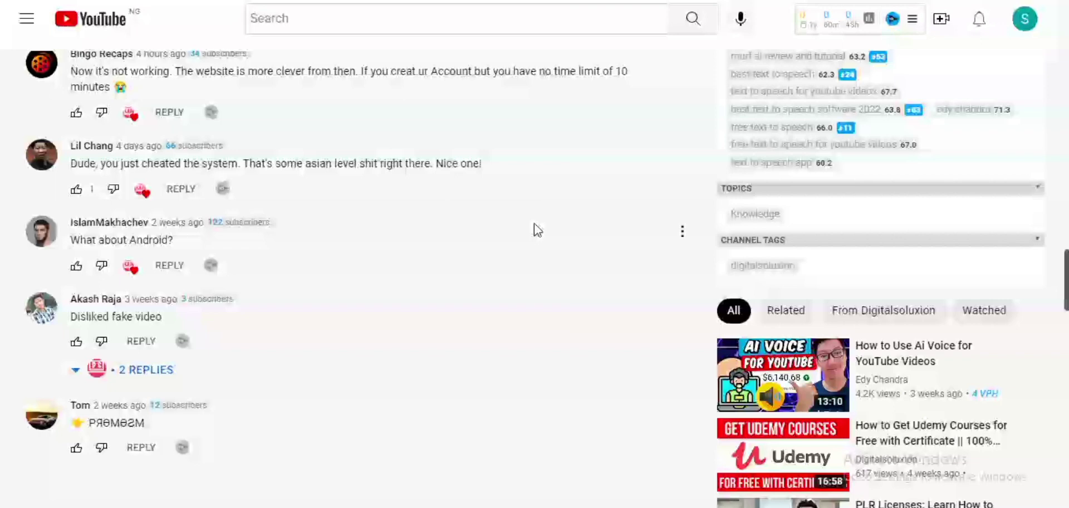
scroll(426, 150, "up", 3)
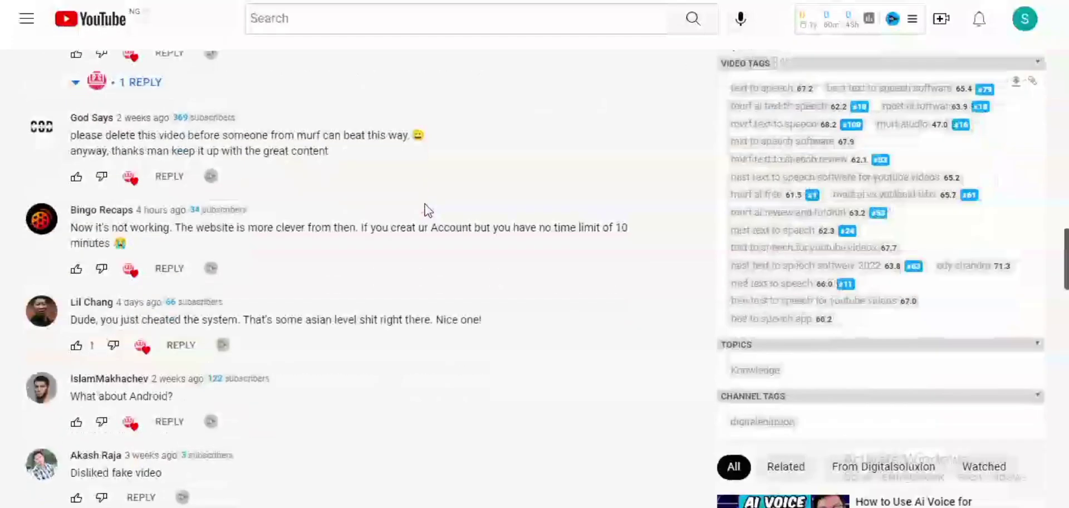
scroll(427, 211, "down", 4)
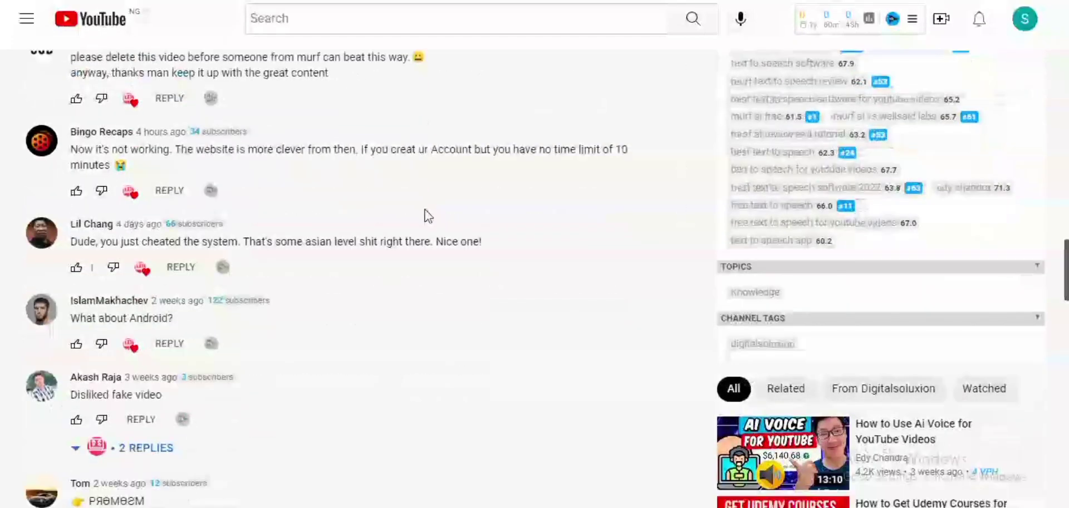
scroll(428, 216, "up", 4)
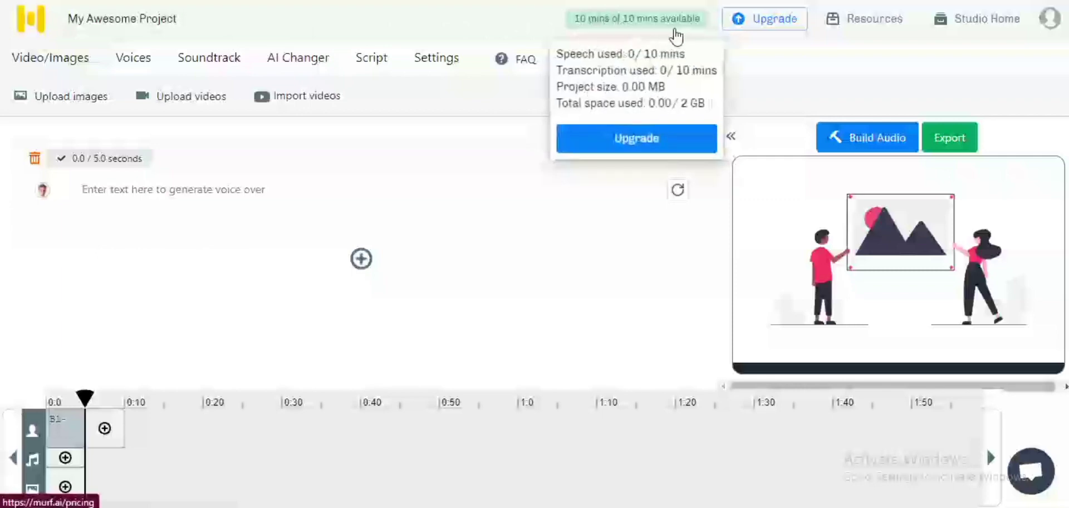
- Switch to the untitled Notepad note and copy all three paragraphs about praising kids
mouse_move(606, 34)
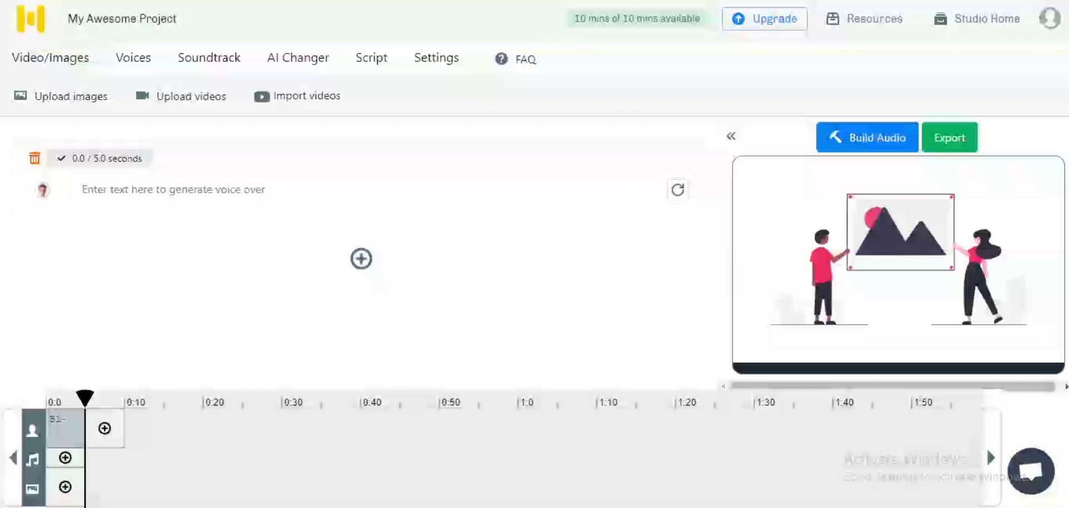
key("alt+Tab")
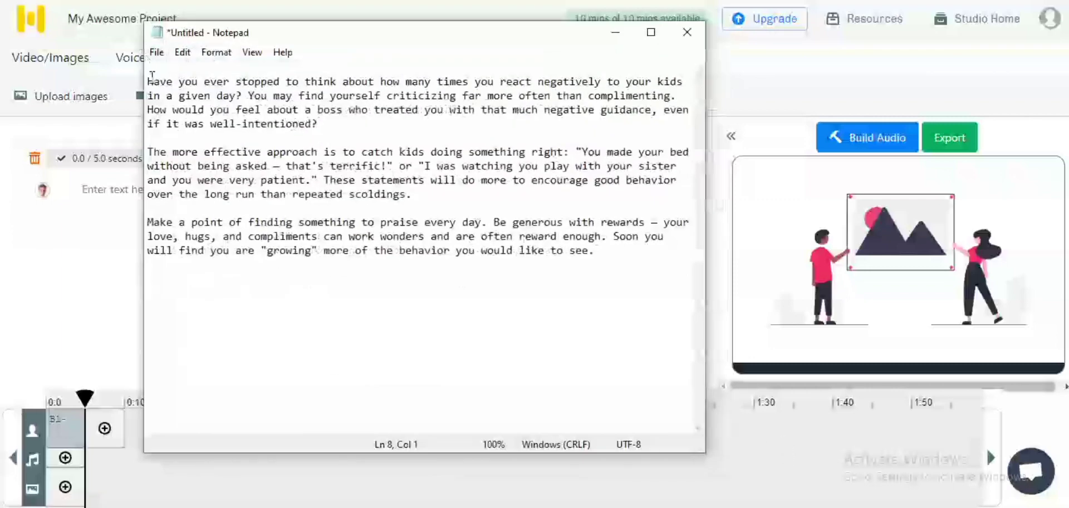
left_click_drag(153, 82, 186, 121)
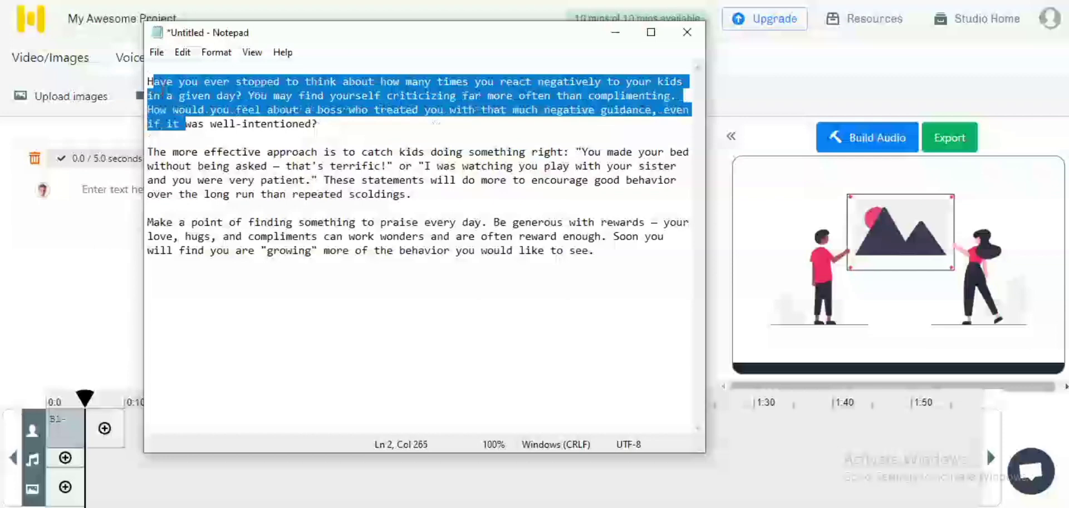
left_click(148, 81)
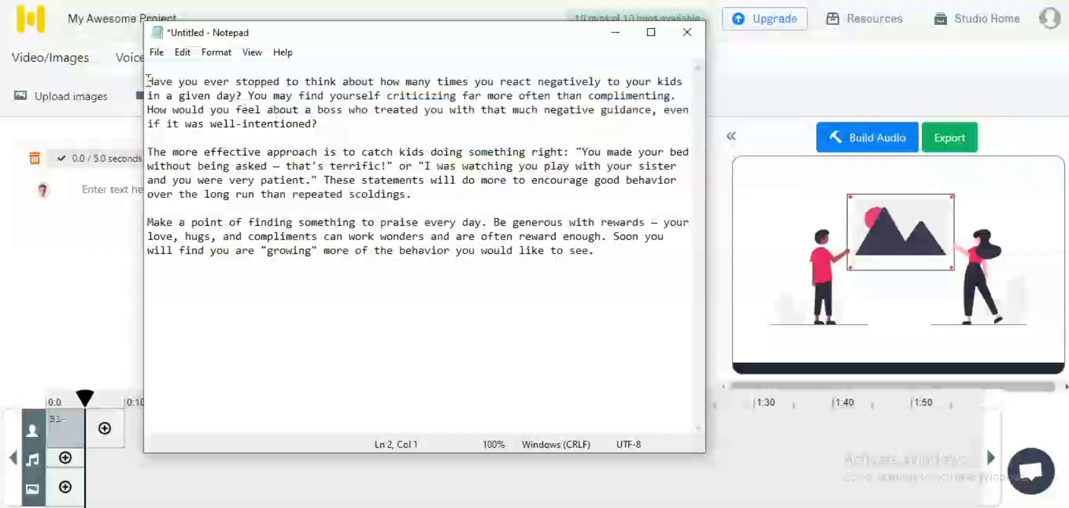
left_click_drag(148, 82, 699, 260)
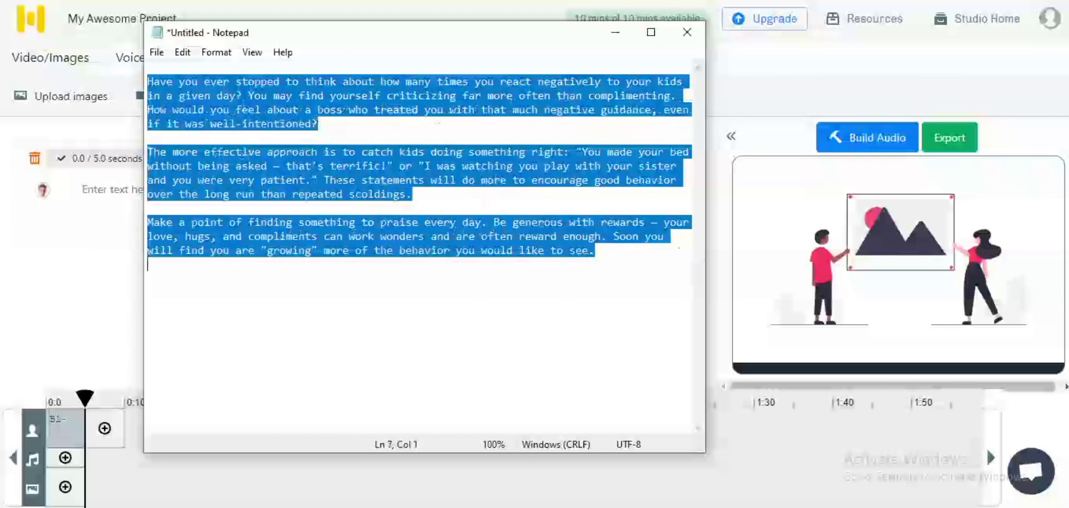
right_click(305, 165)
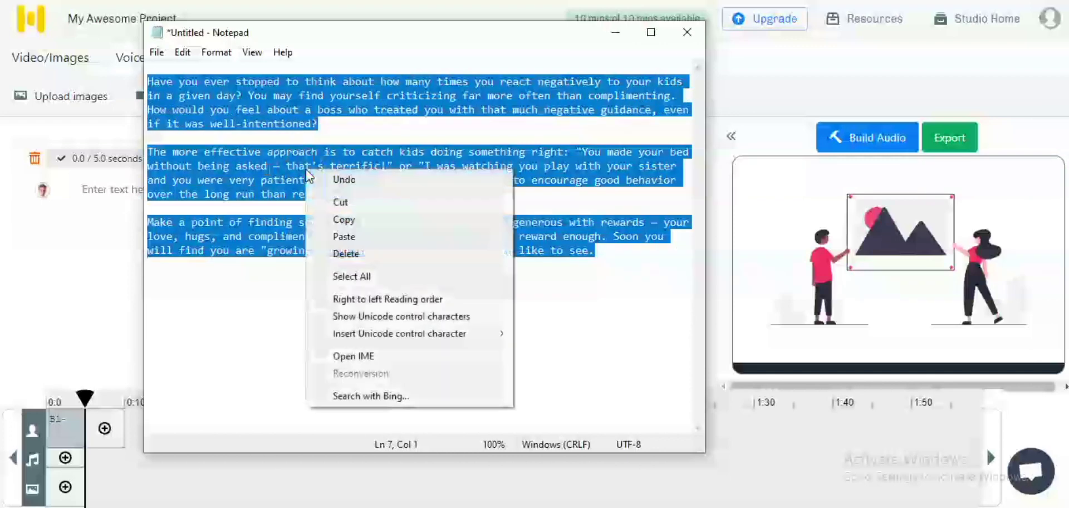
left_click(348, 217)
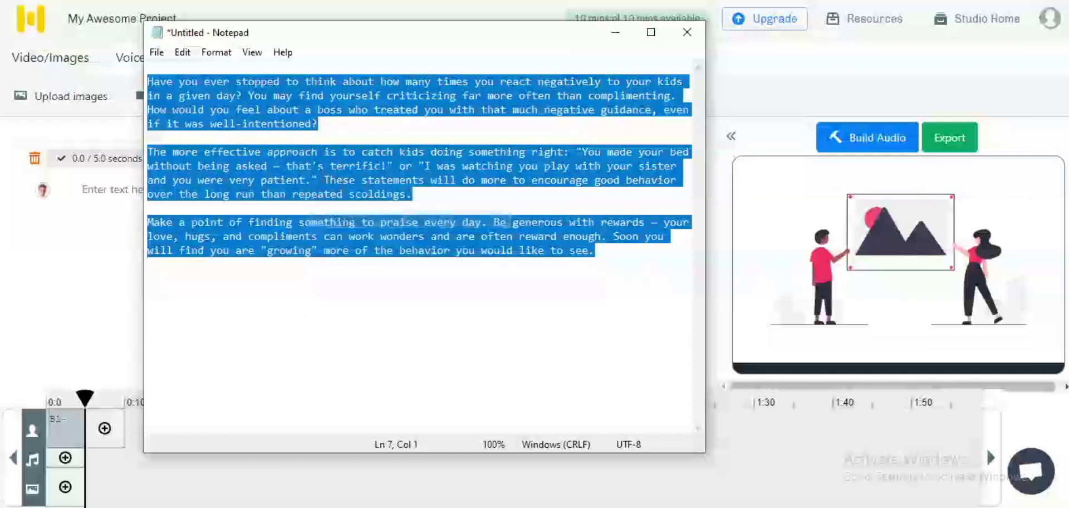
right_click(282, 96)
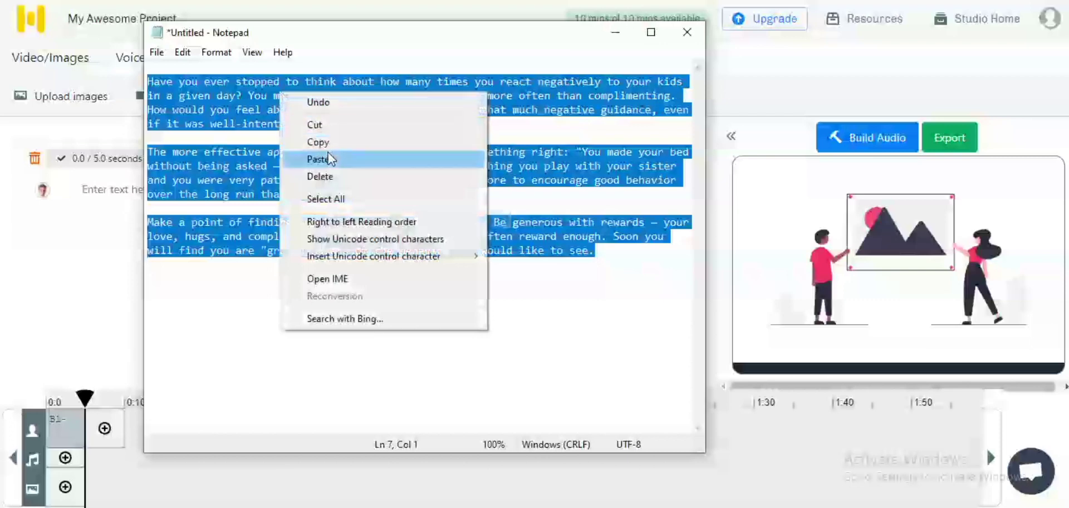
left_click(318, 139)
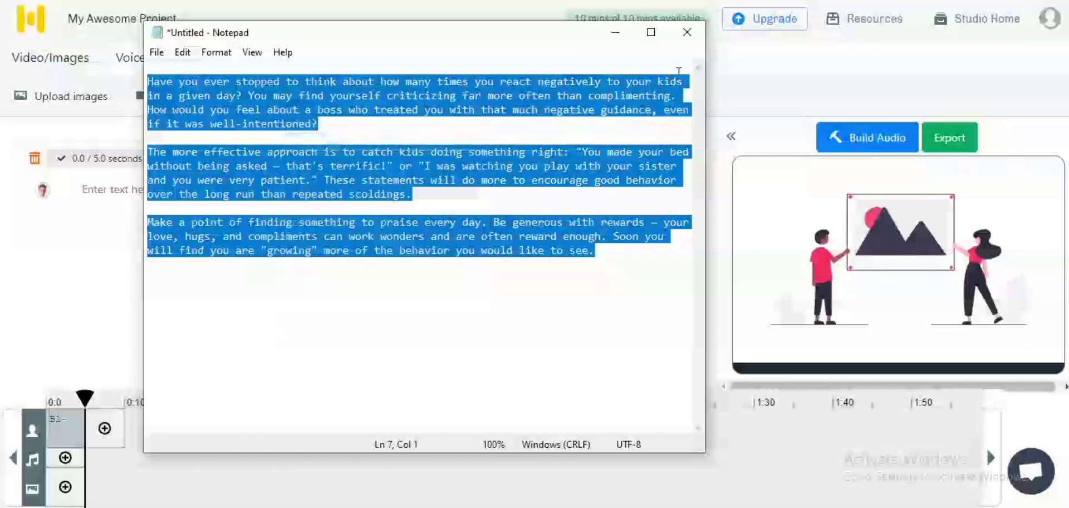
- Minimize Notepad and paste the copied script into the empty voice-over block of the Murf project
left_click(615, 32)
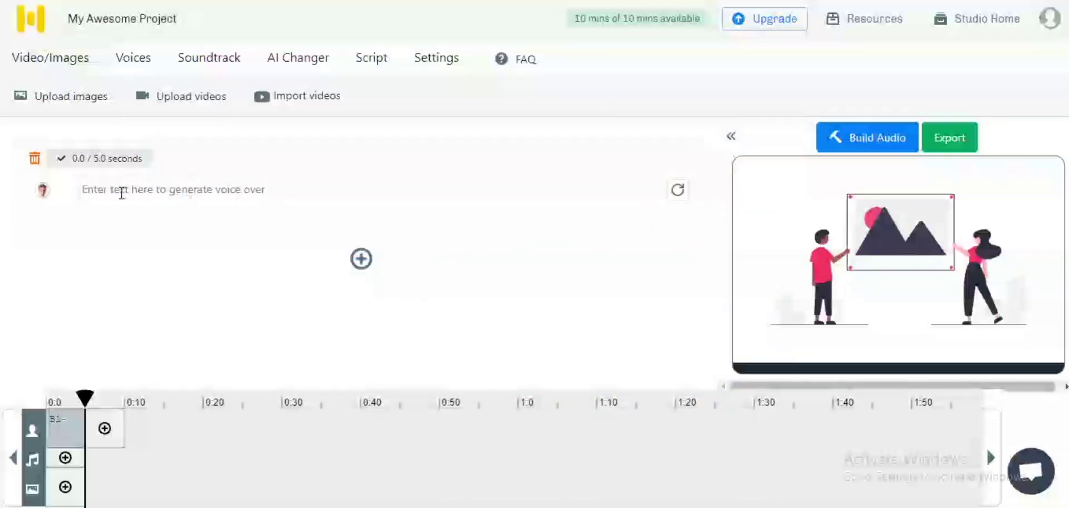
left_click(121, 192)
right_click(121, 193)
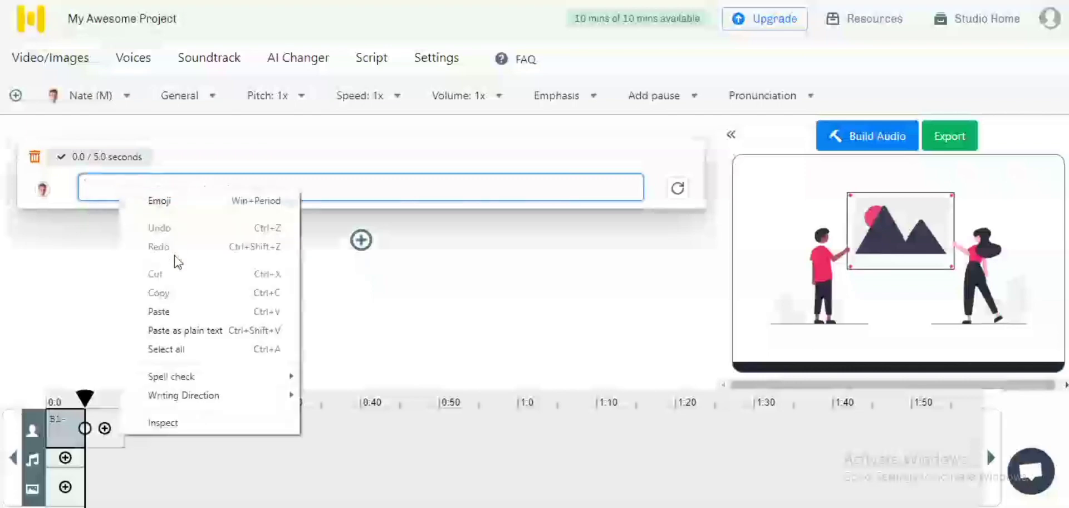
left_click(176, 311)
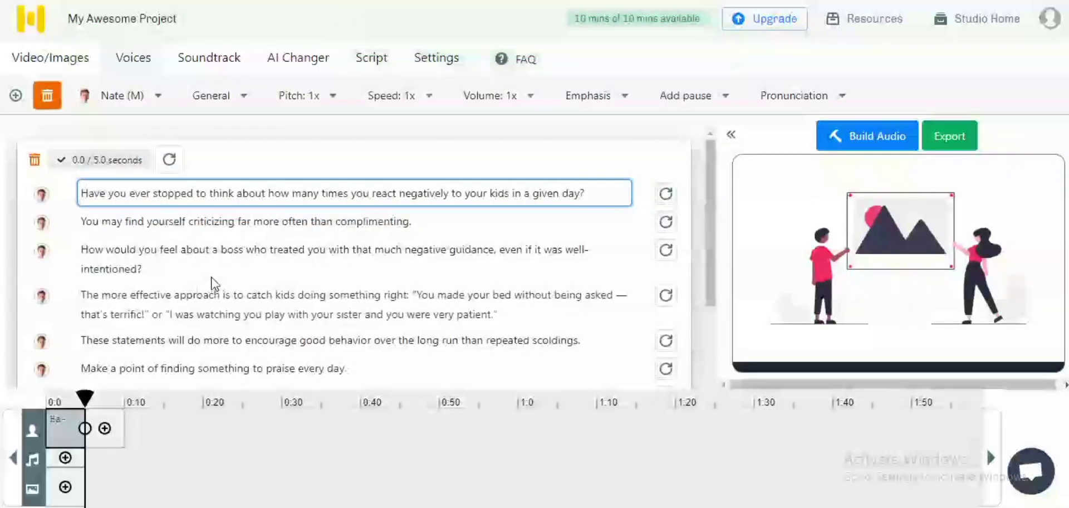
- Review the pasted script's sentences in the voice-over block from the first to the last
scroll(213, 282, "down", 3)
scroll(212, 281, "up", 3)
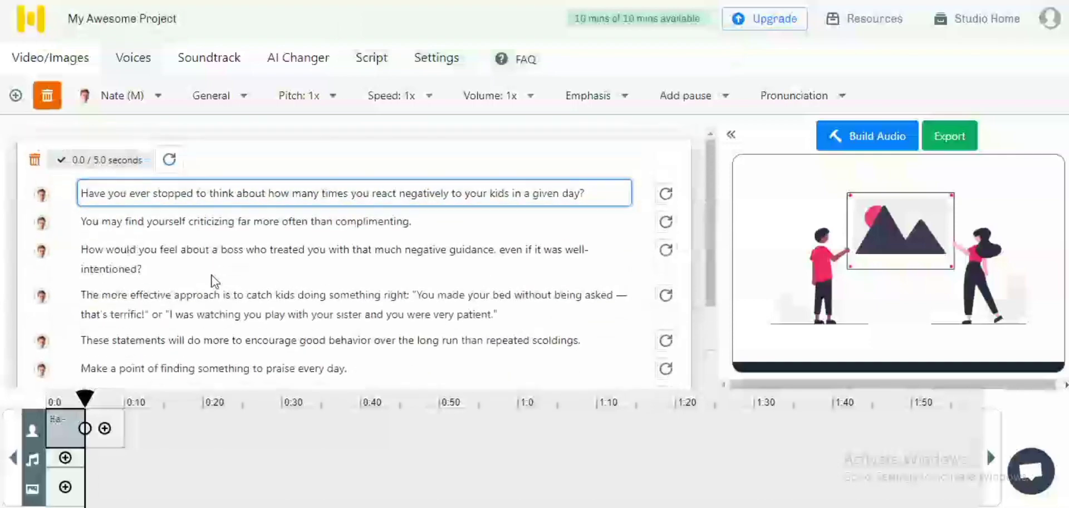
scroll(223, 240, "down", 3)
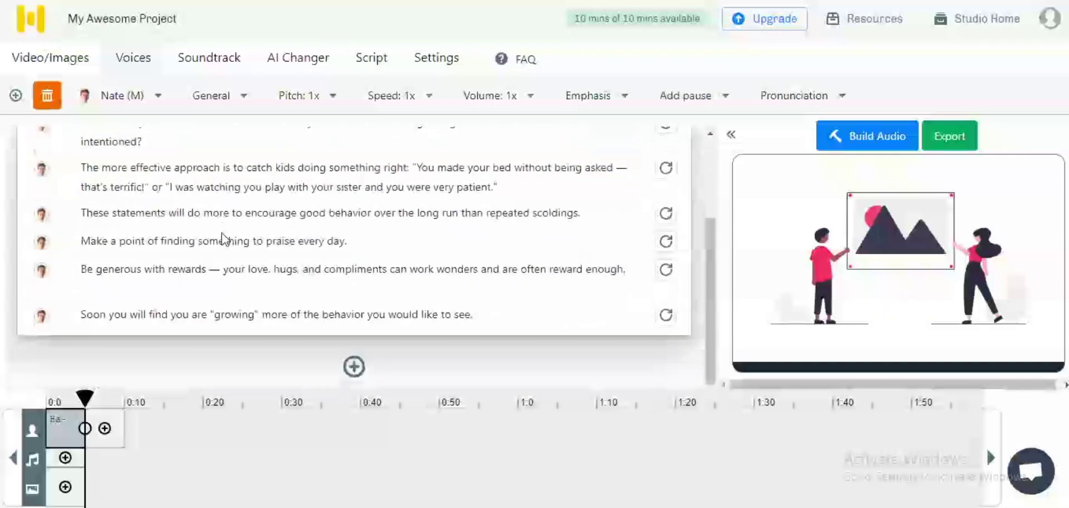
scroll(222, 238, "up", 4)
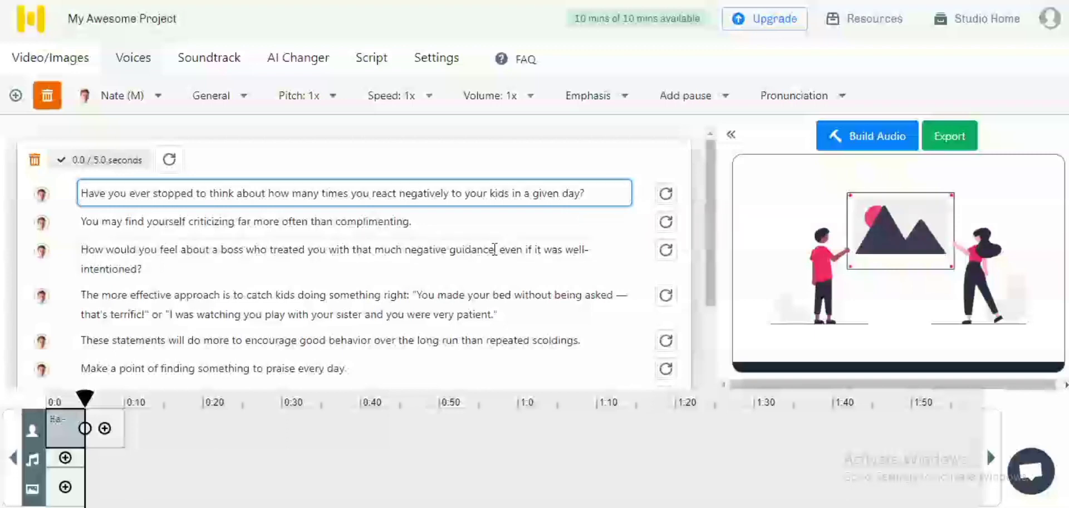
scroll(495, 249, "down", 2)
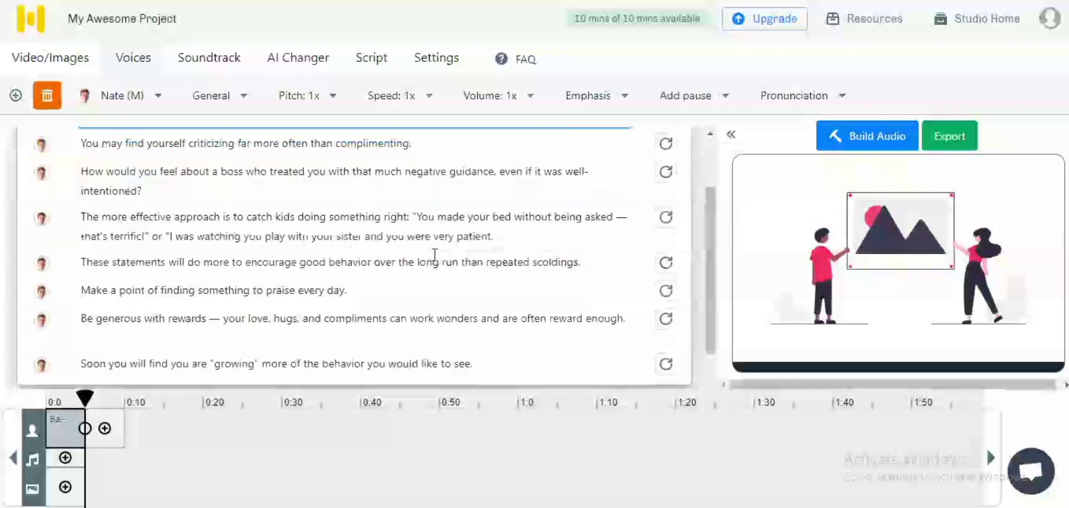
scroll(433, 259, "down", 1)
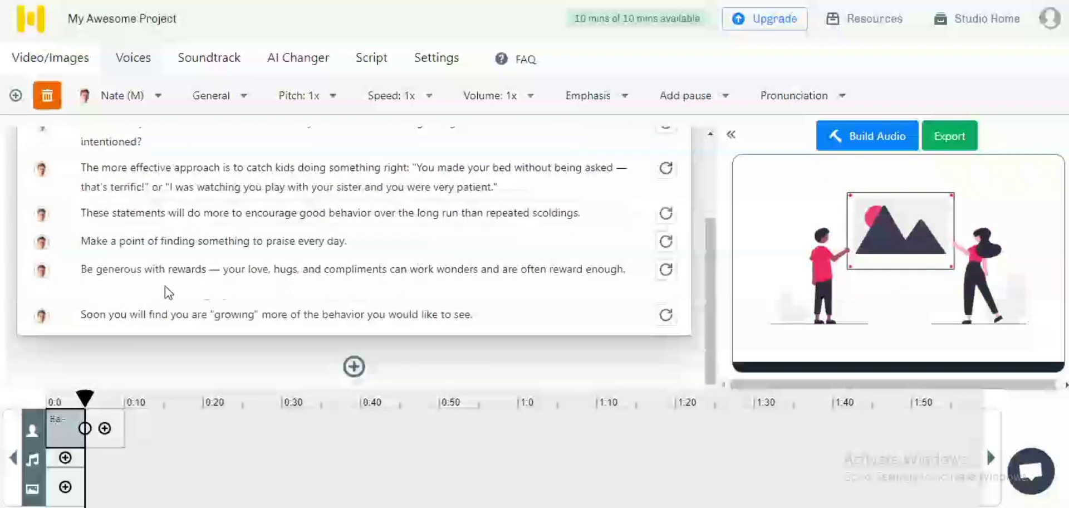
scroll(164, 287, "up", 3)
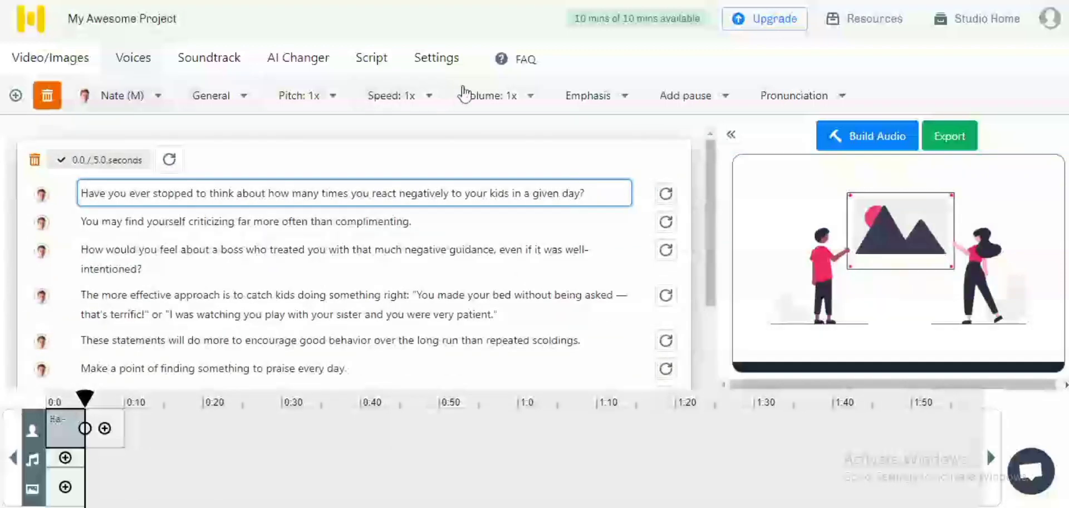
left_click(160, 103)
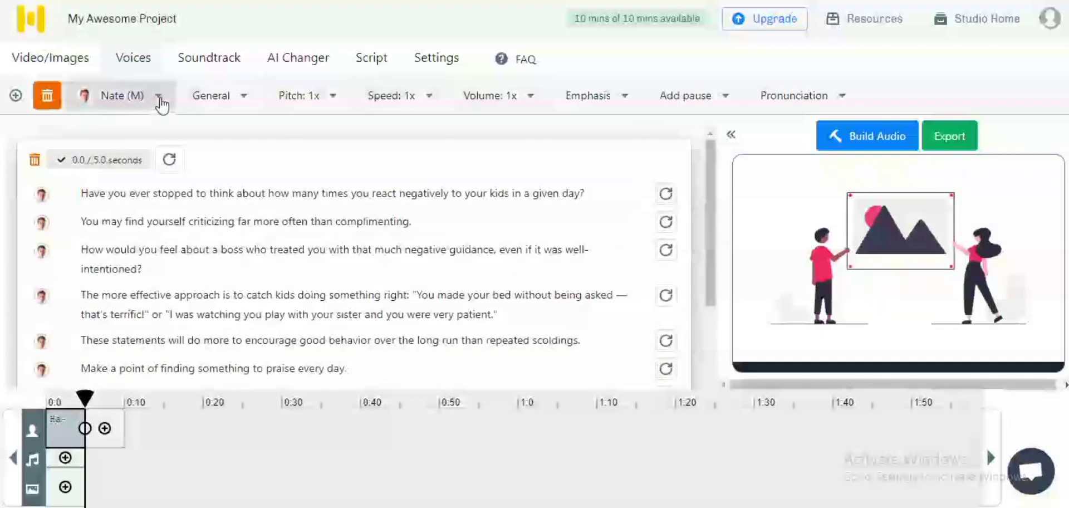
key("Escape")
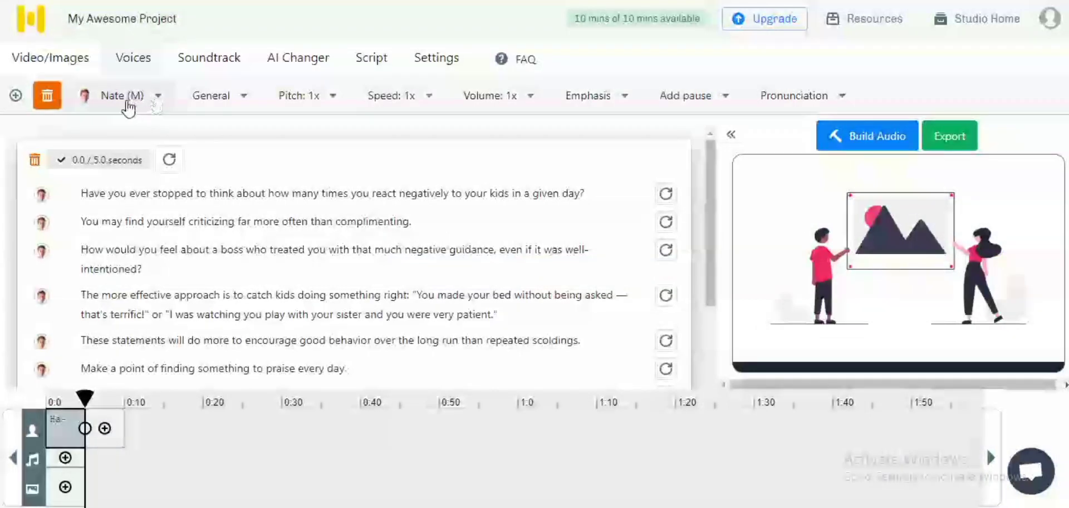
- Browse the English - US & Canada voices in the voice selector and close it without changing the voice
left_click(159, 100)
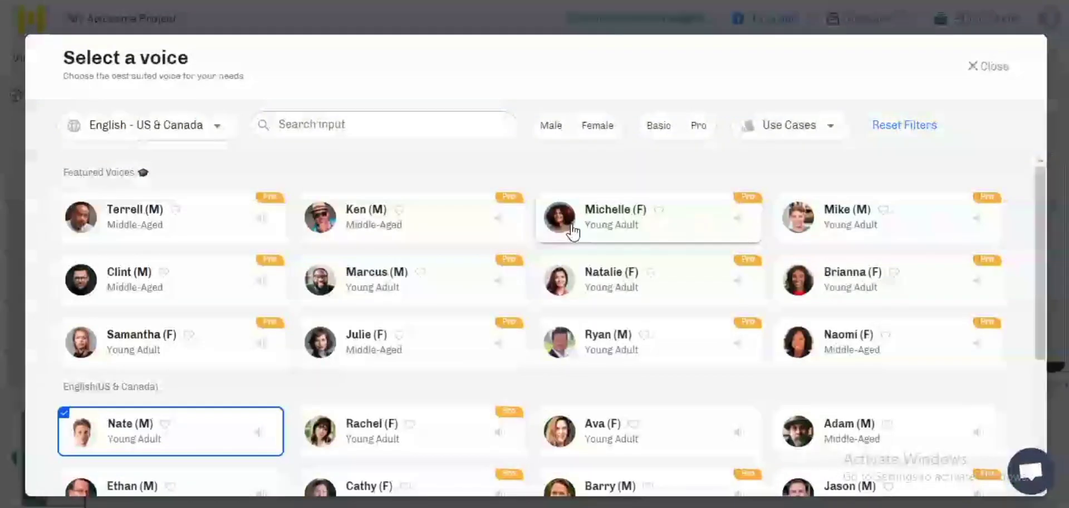
scroll(574, 231, "down", 3)
scroll(573, 286, "down", 2)
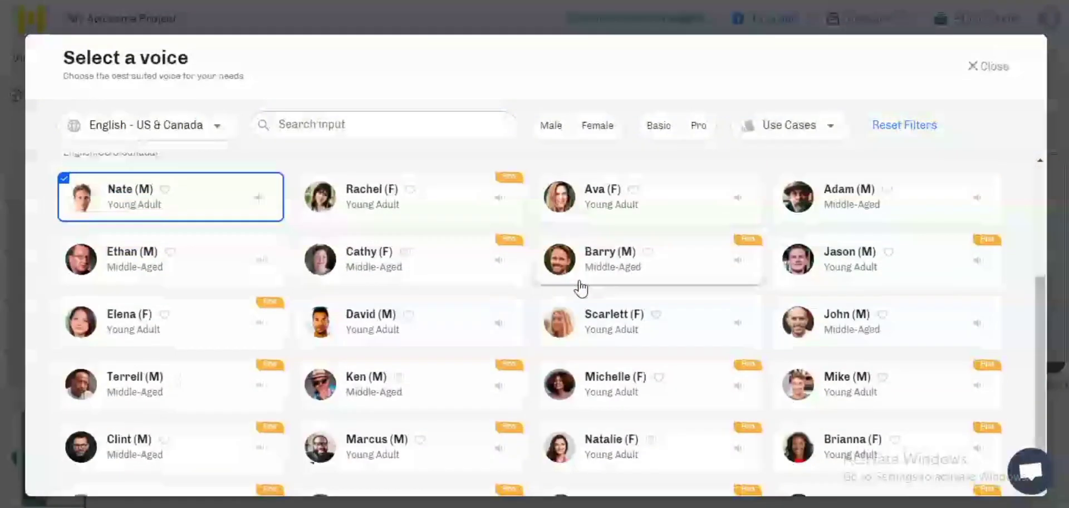
scroll(557, 356, "down", 1)
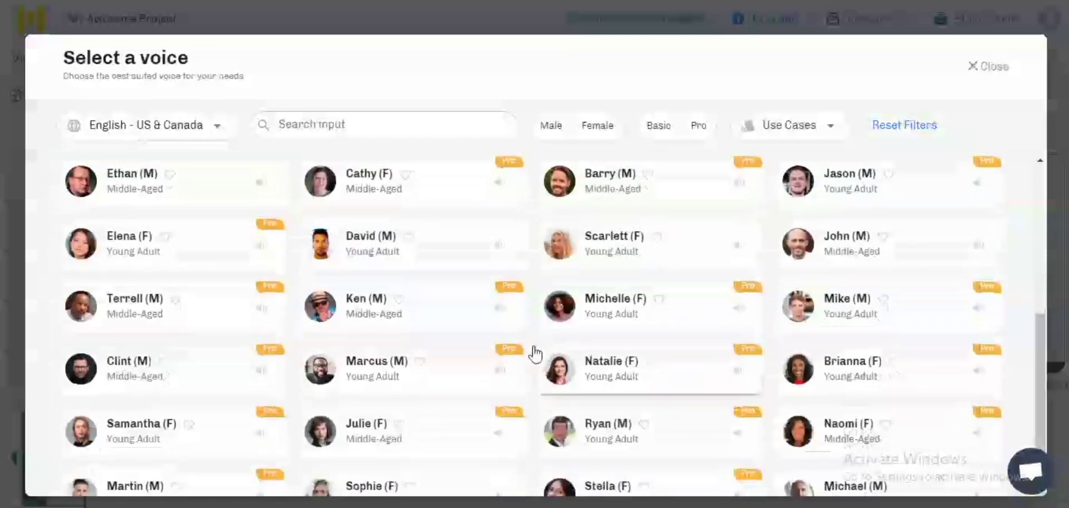
left_click(979, 67)
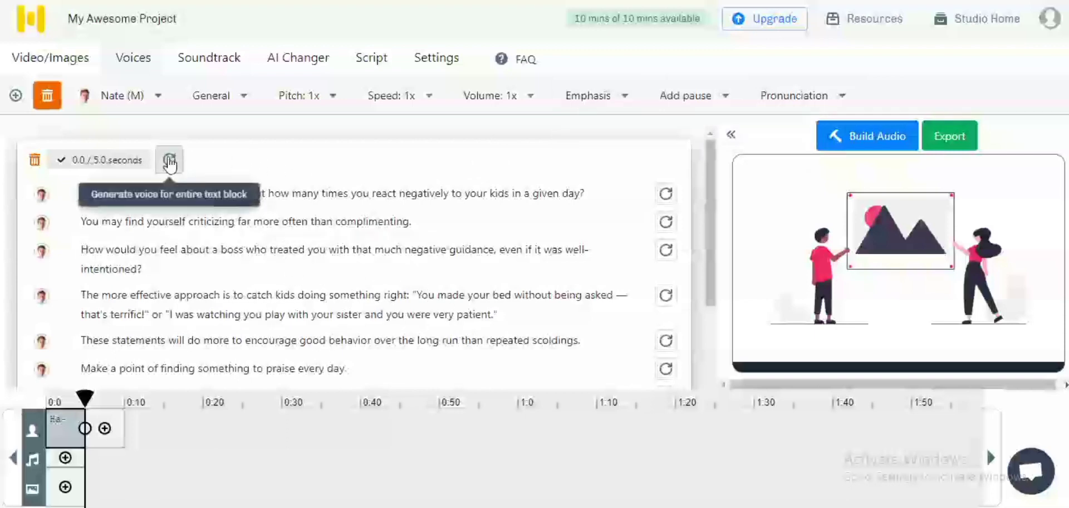
- Generate the voice for the entire text block and briefly play the block to preview it
left_click(167, 162)
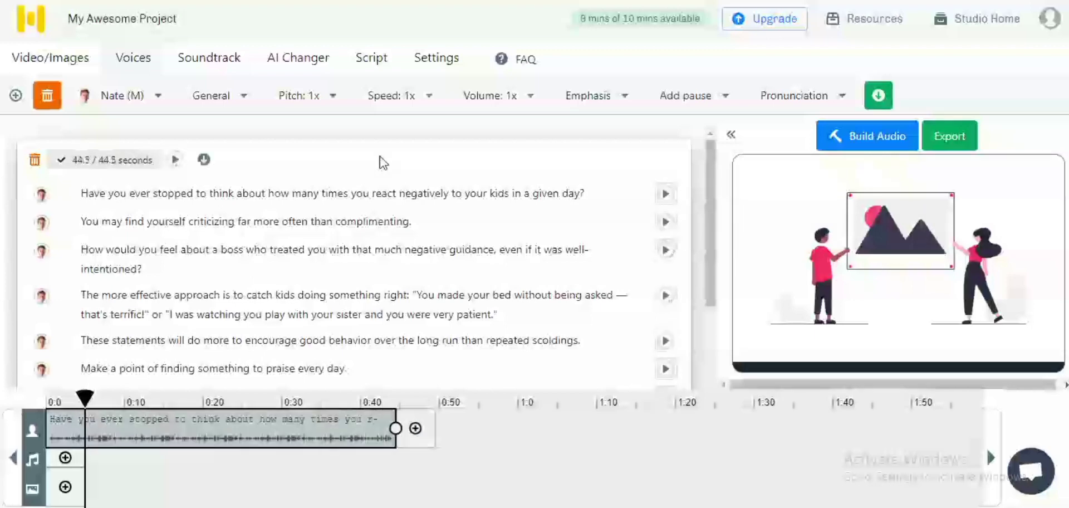
left_click(175, 161)
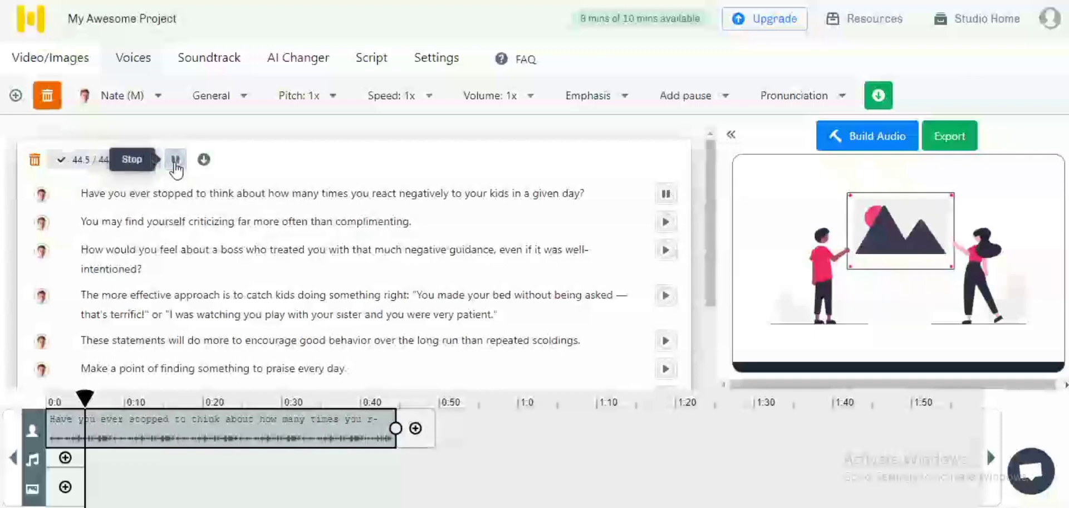
left_click(176, 162)
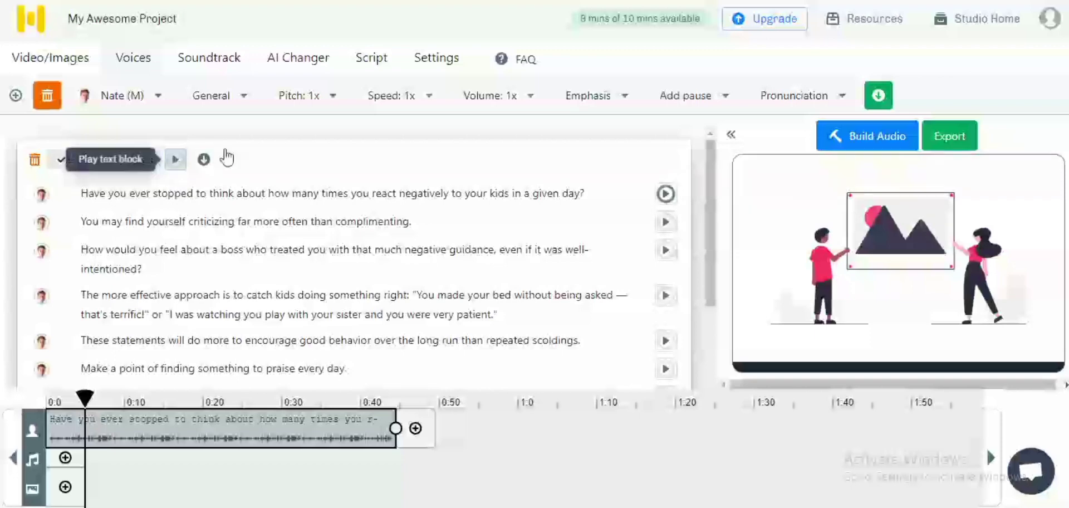
- Build the project's audio and play the result with the system volume raised
left_click(869, 144)
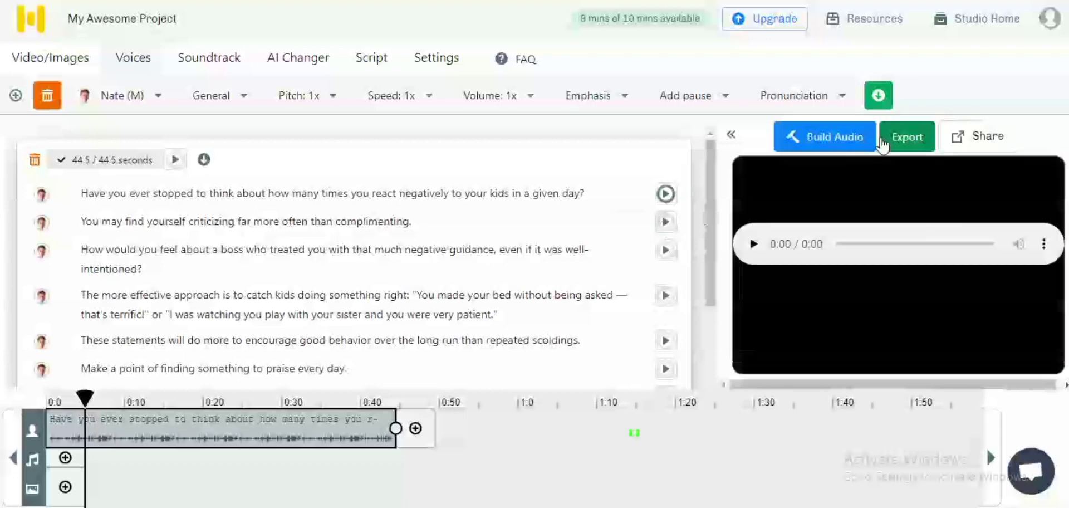
left_click(752, 245)
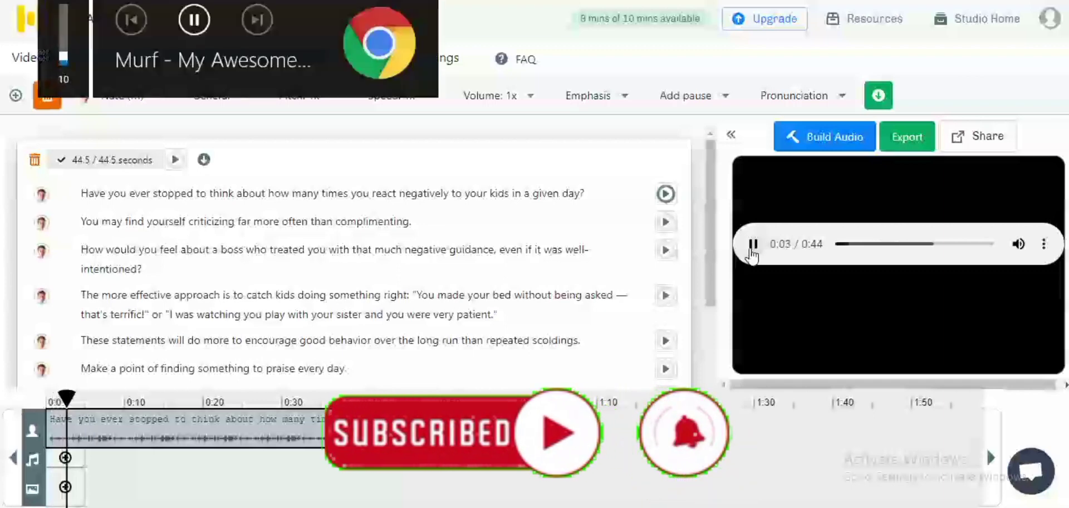
key("XF86AudioRaiseVolume")
key("XF86AudioRaiseVolume")
key("XF86AudioRaiseVolume")
key("XF86AudioRaiseVolume")
key("XF86AudioRaiseVolume")
key("XF86AudioRaiseVolume")
key("XF86AudioRaiseVolume")
key("XF86AudioRaiseVolume")
key("XF86AudioRaiseVolume")
key("XF86AudioRaiseVolume")
key("XF86AudioRaiseVolume")
key("XF86AudioRaiseVolume")
key("XF86AudioRaiseVolume")
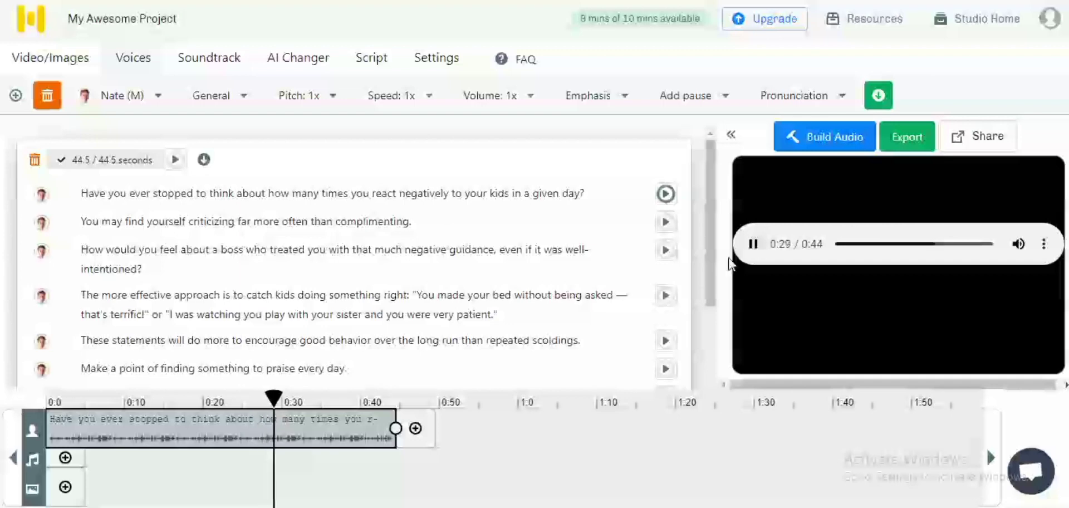
- Follow the script's last sentences during playback, and return the audio player to the start
scroll(696, 270, "down", 2)
scroll(696, 270, "down", 1)
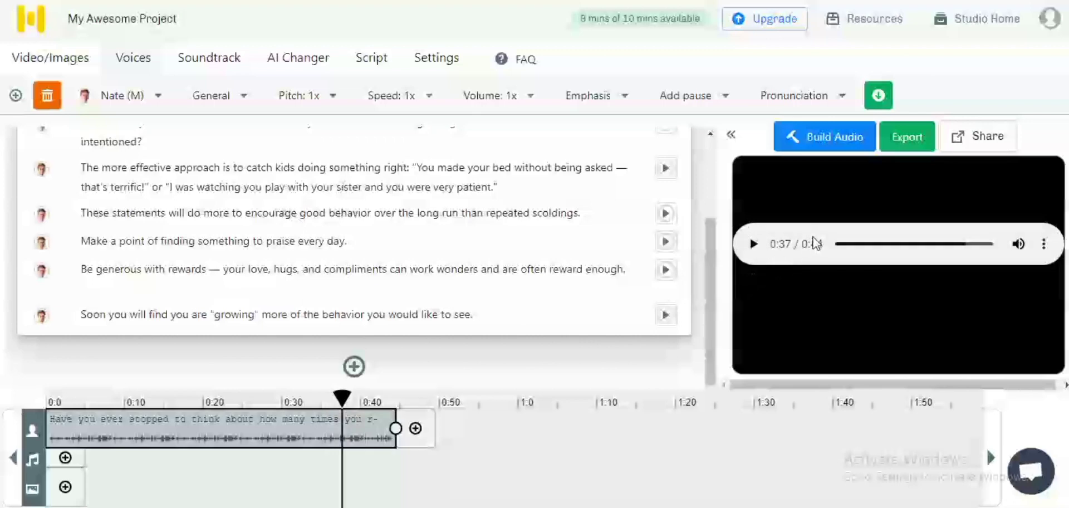
left_click(837, 245)
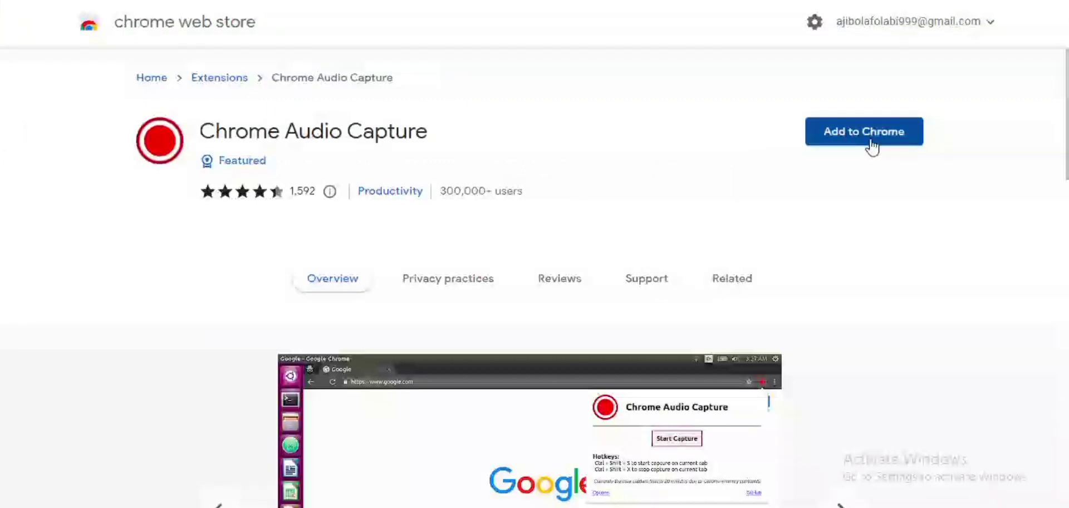
- Add the Chrome Audio Capture extension to Chrome from its Web Store page and dismiss the installation notice
left_click(871, 146)
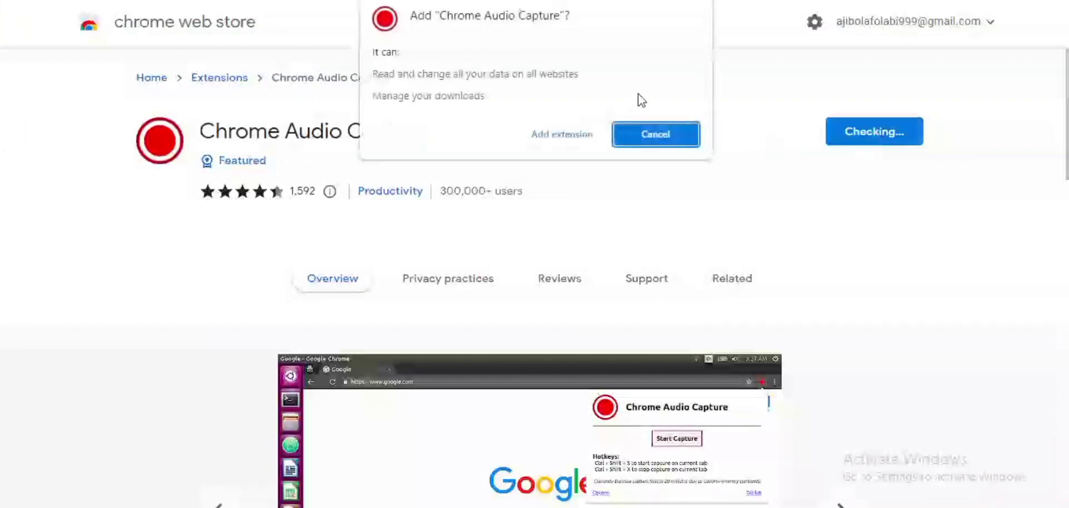
left_click(562, 134)
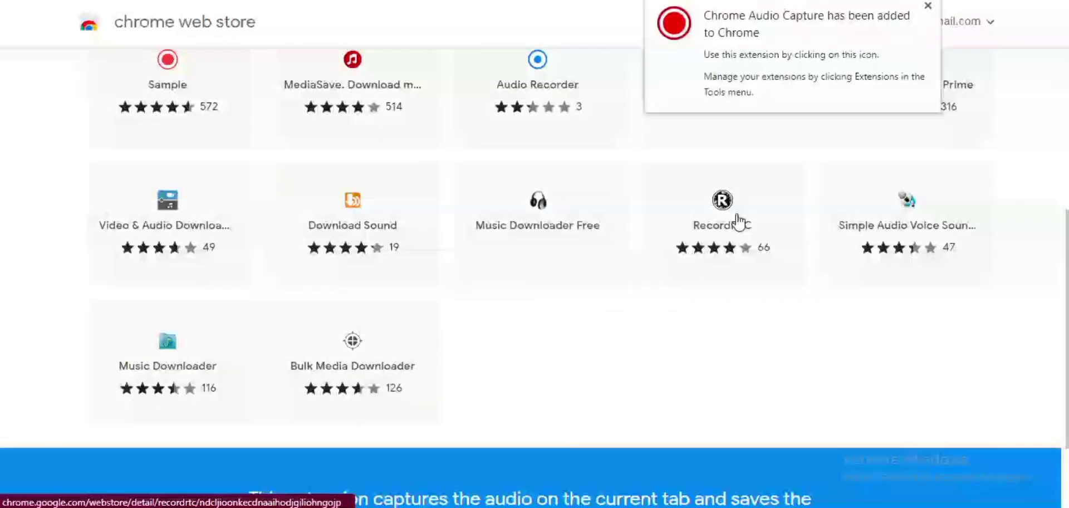
scroll(512, 281, "down", 2)
scroll(517, 296, "up", 7)
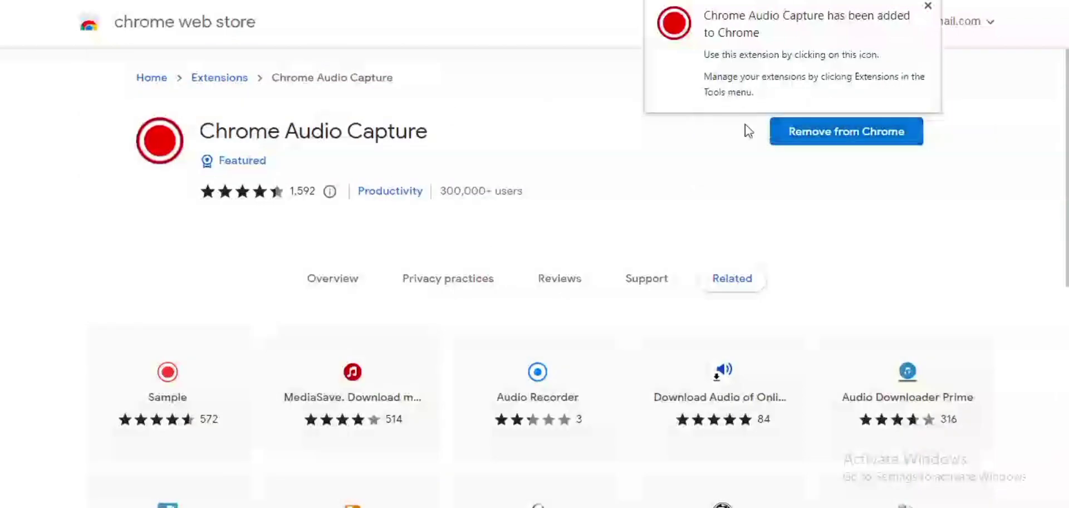
left_click(927, 6)
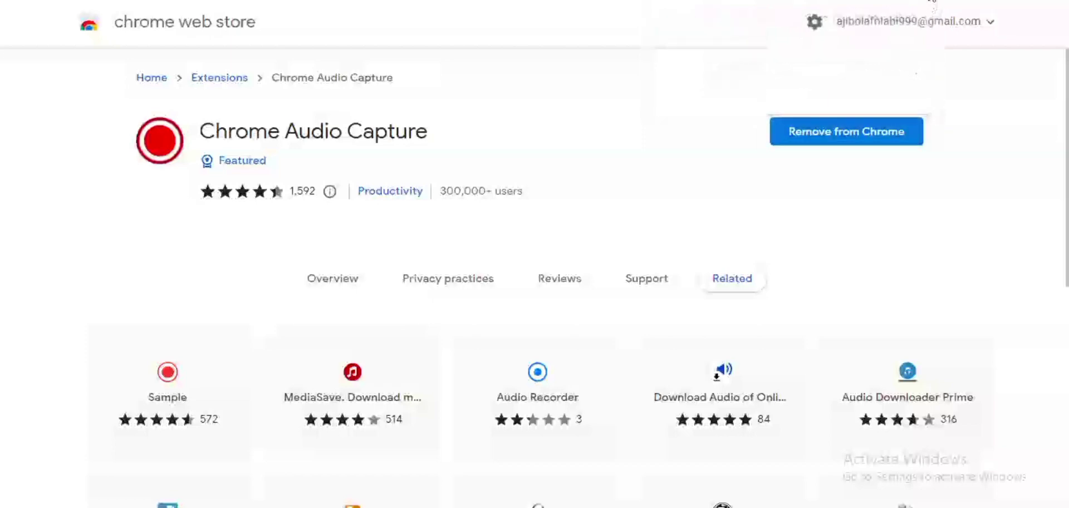
- Pin the Chrome Audio Capture extension to the browser toolbar
left_click(950, 5)
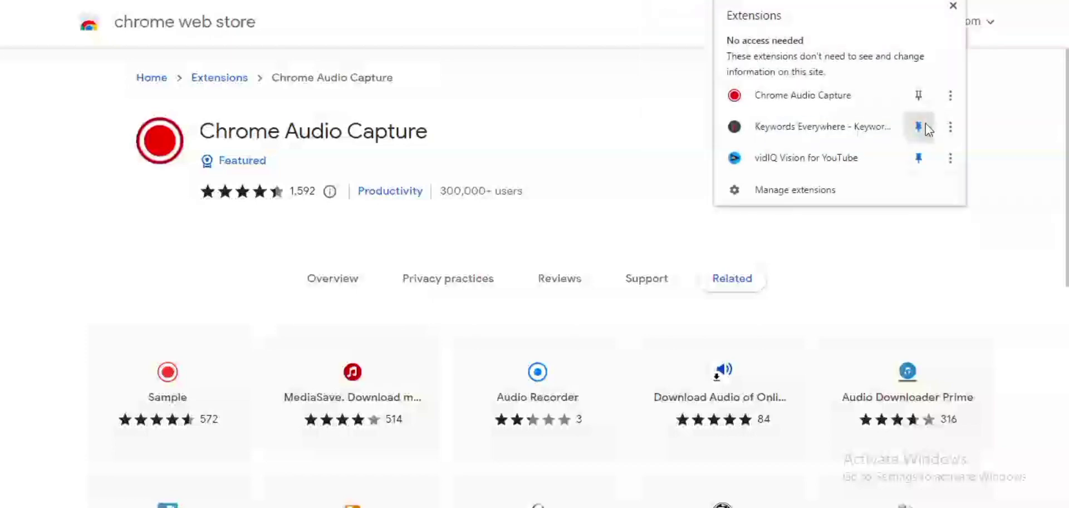
left_click(919, 95)
left_click(985, 109)
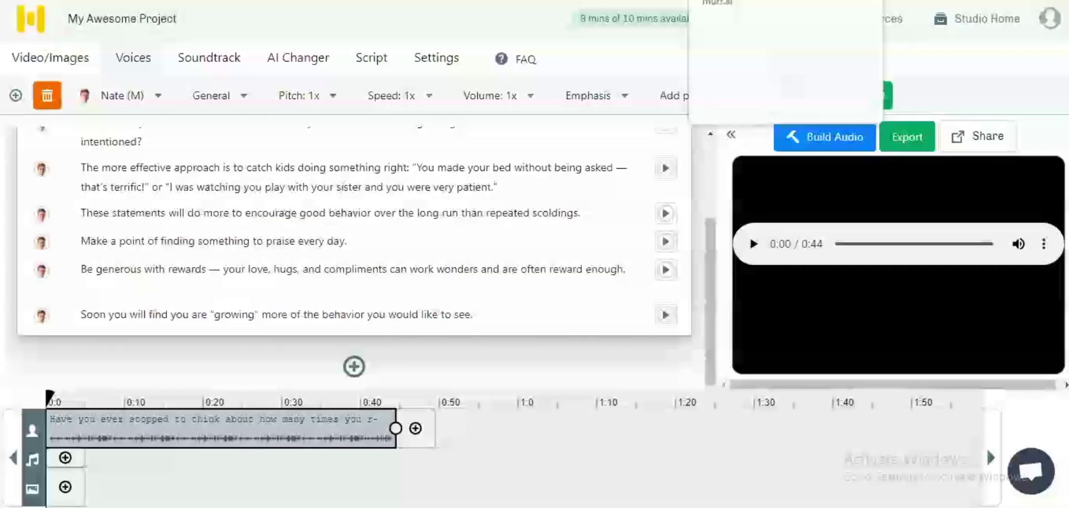
- Return to the Murf project and examine Chrome Audio Capture's capture option and hotkeys, leaving its popup closed
left_click(866, 18)
left_click(875, 230)
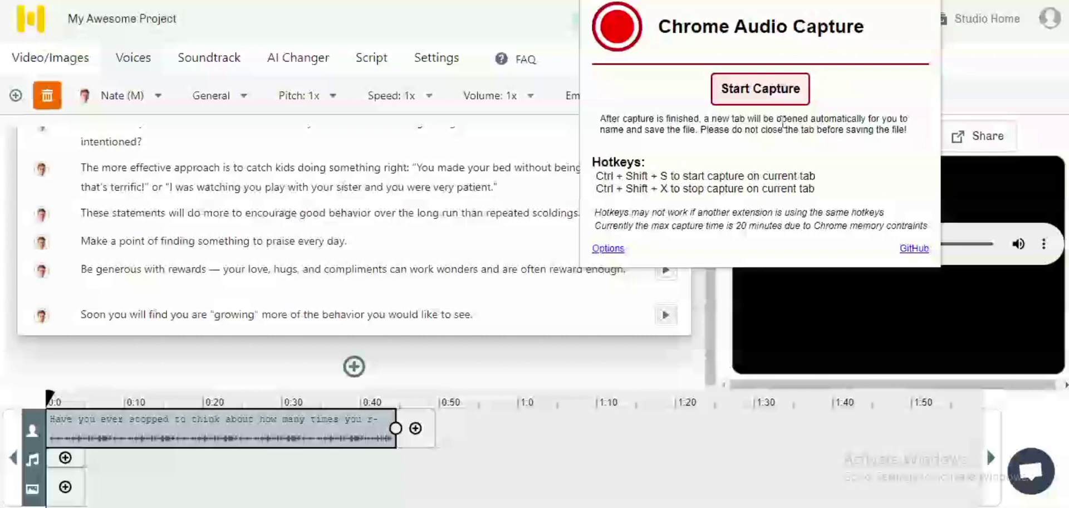
left_click(937, 3)
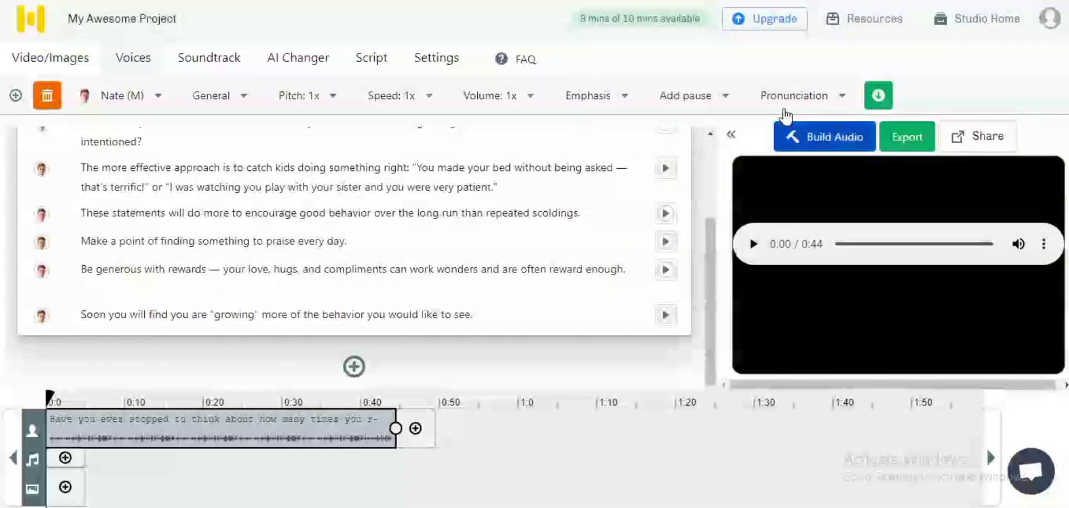
left_click(816, 21)
left_click(937, 3)
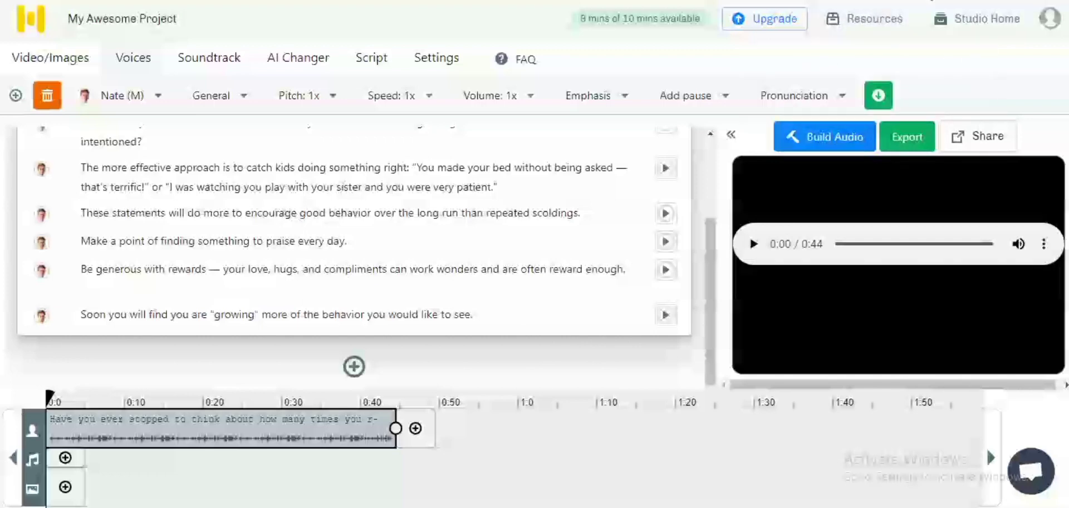
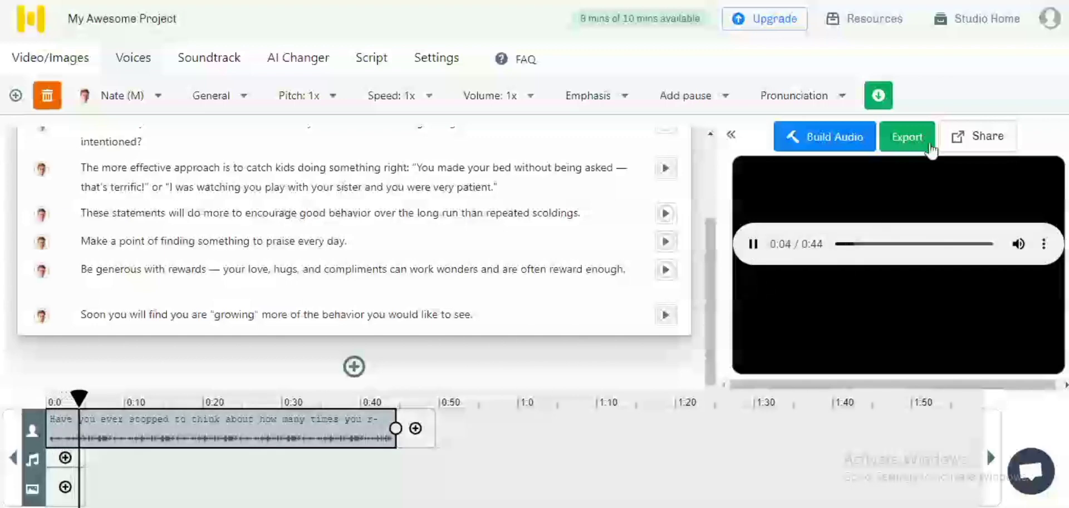
- Capture the tab's audio with Chrome Audio Capture while the full voice-over plays, and finish the capture for saving
key("ctrl+shift+s")
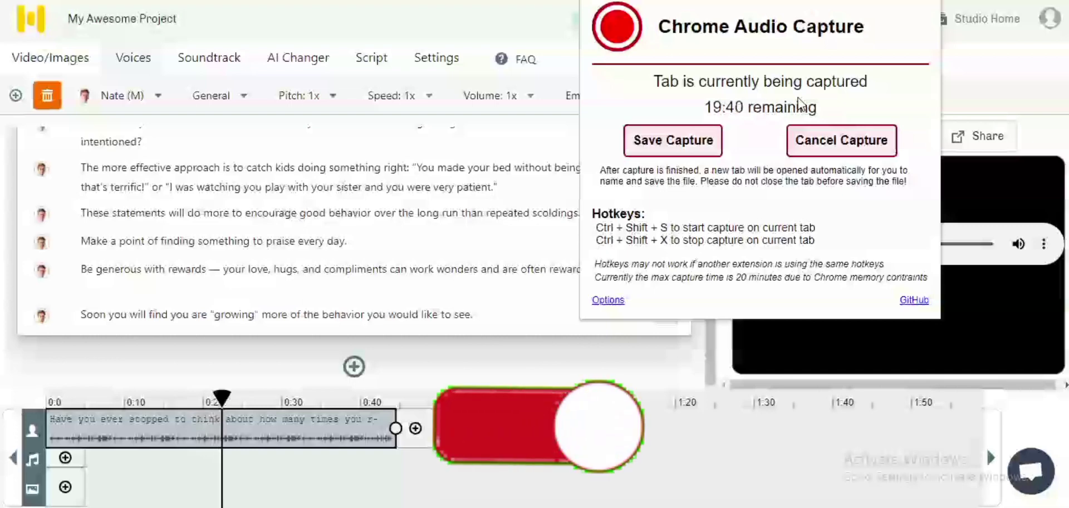
key("Escape")
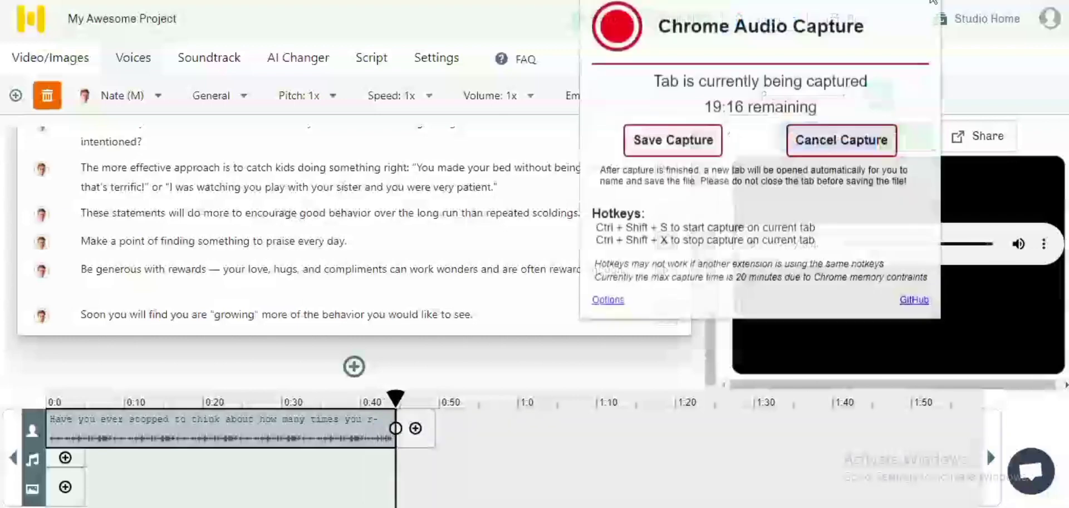
left_click(659, 150)
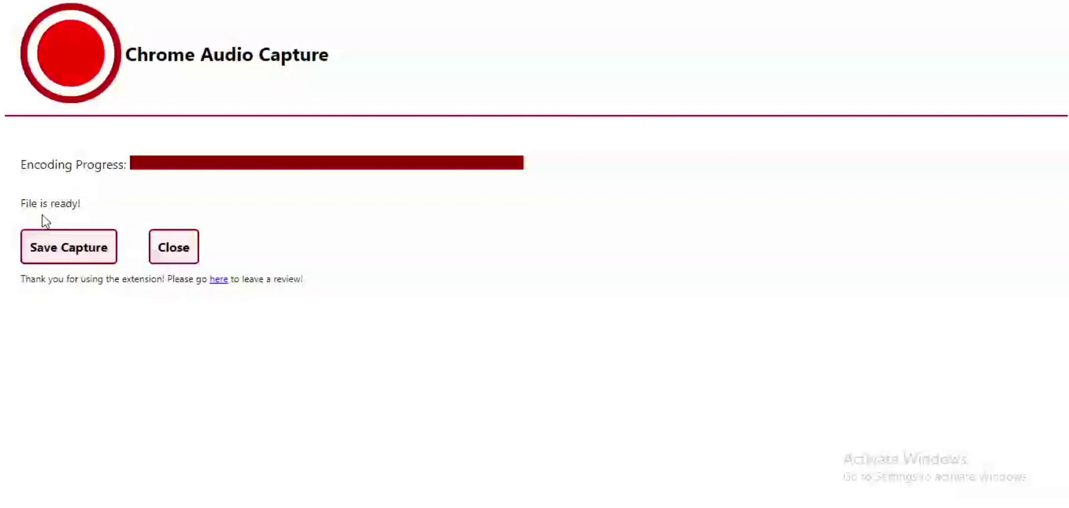
- Save the finished capture to the Downloads folder as an MP3 file named testfile
left_click(72, 246)
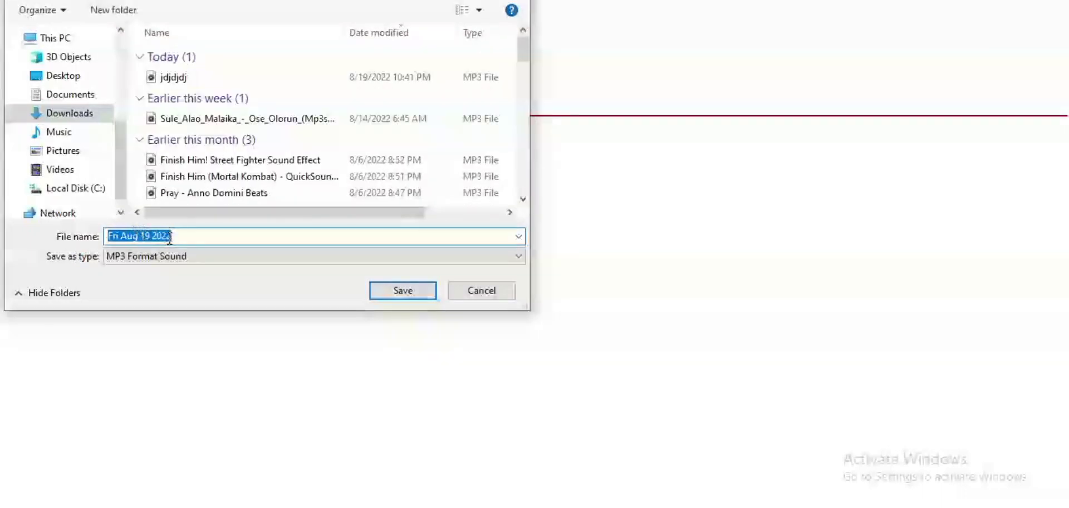
type("jfjfjfj")
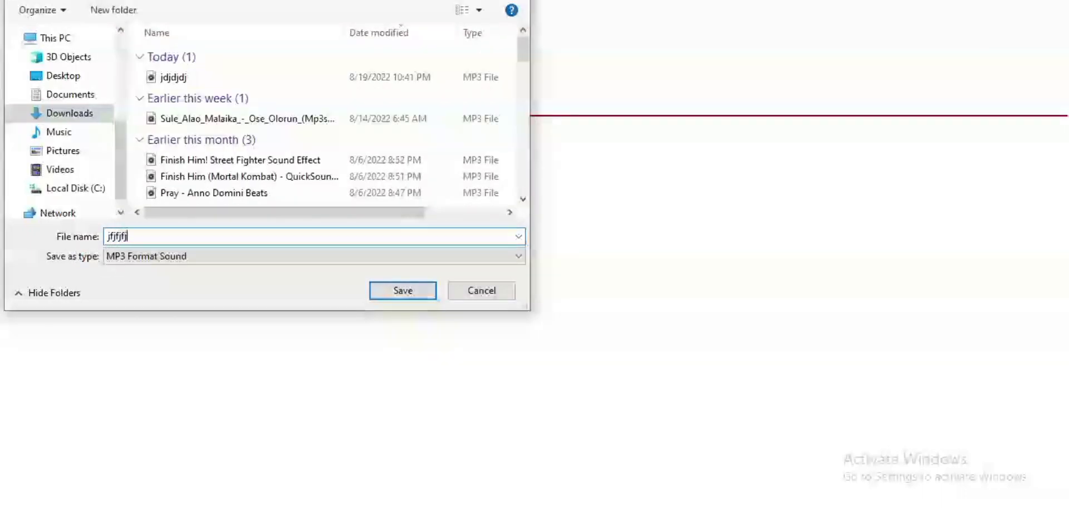
key("BackSpace")
key("BackSpace")
type("testfile")
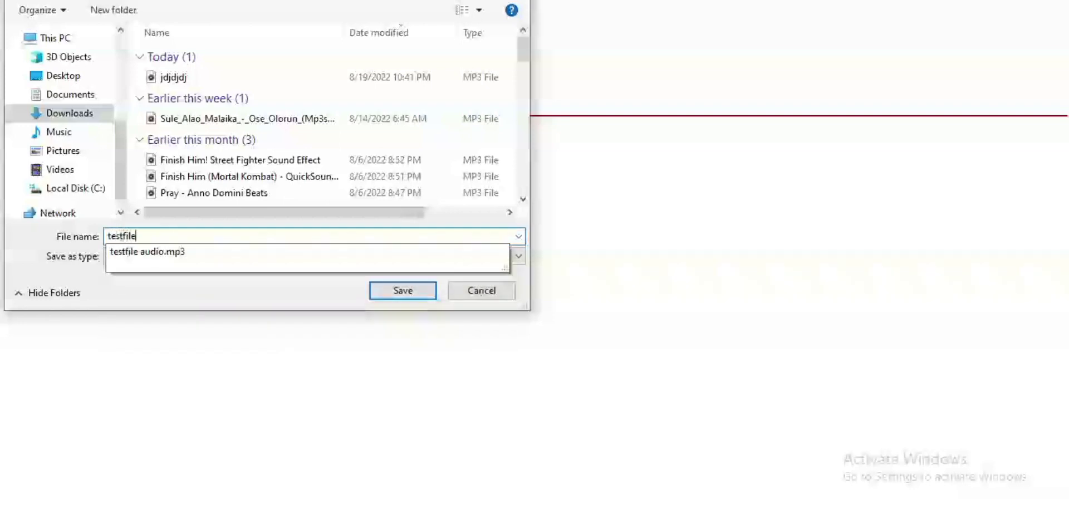
key("BackSpace")
key("BackSpace")
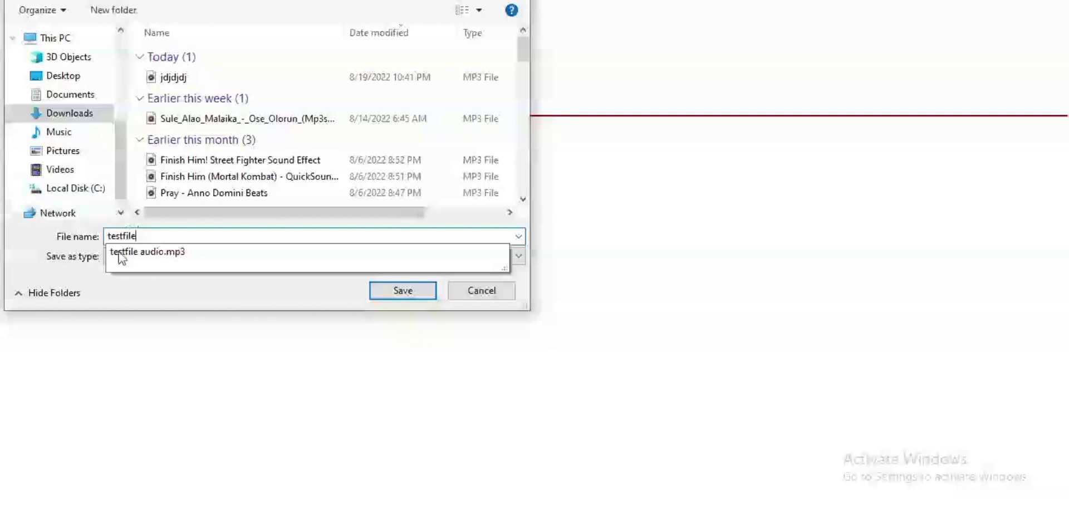
left_click(414, 295)
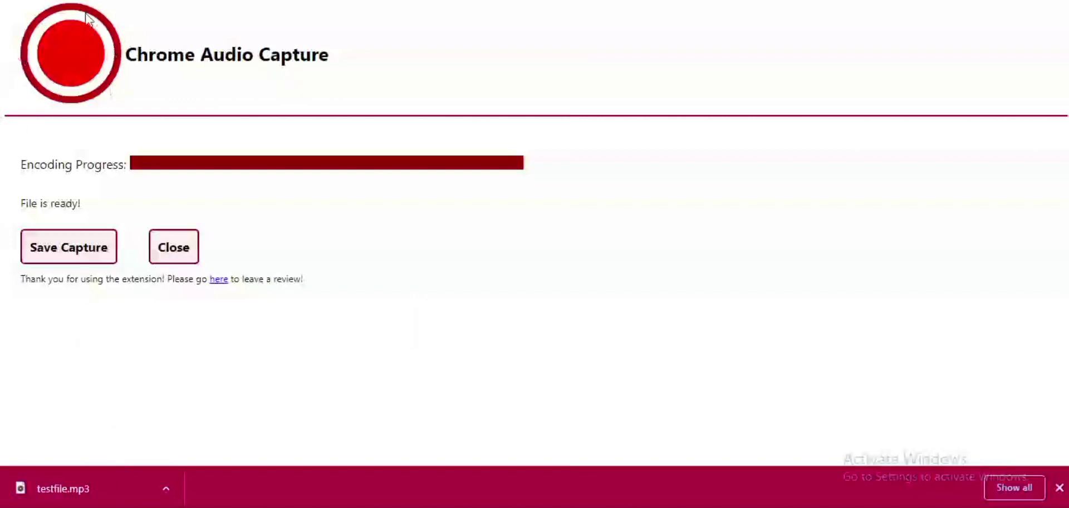
- Open the downloaded testfile.mp3 in the music player and listen to it with the system volume raised
left_click(75, 489)
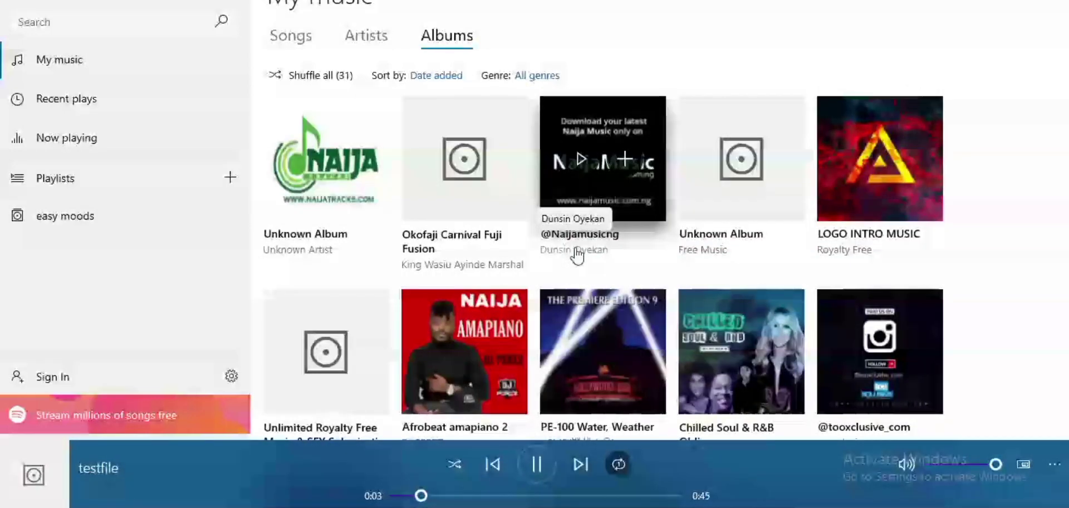
key("XF86AudioLowerVolume")
key("XF86AudioRaiseVolume")
key("XF86AudioRaiseVolume")
key("XF86AudioRaiseVolume")
key("XF86AudioRaiseVolume")
key("XF86AudioRaiseVolume")
key("XF86AudioRaiseVolume")
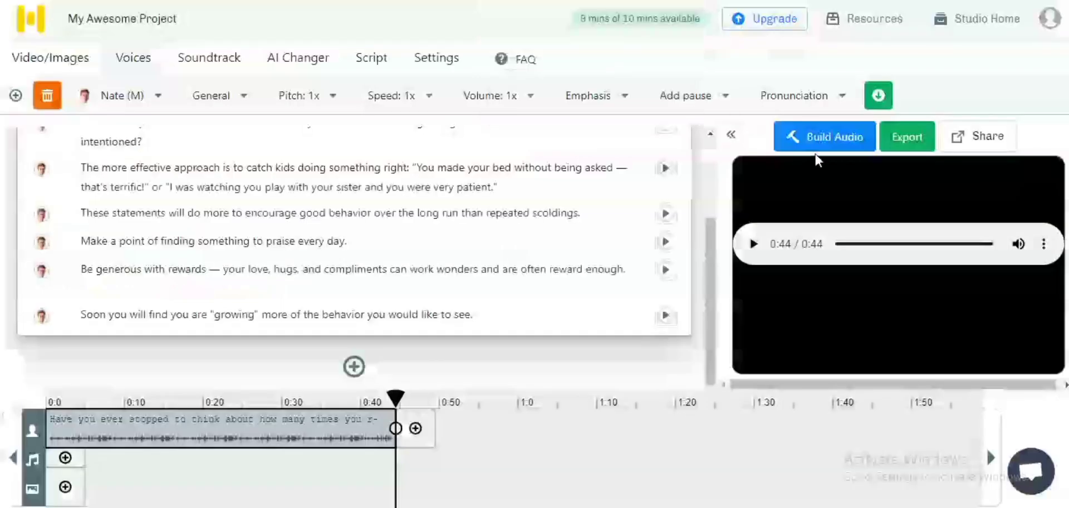
- Play and pause the built audio's opening in the Murf project, switching between it and the capture page
left_click(754, 244)
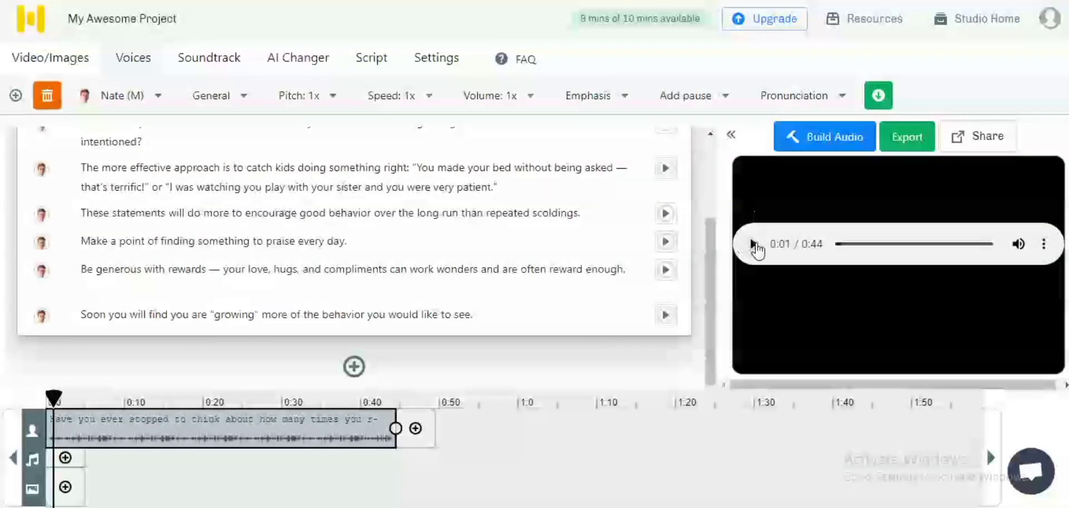
left_click(753, 243)
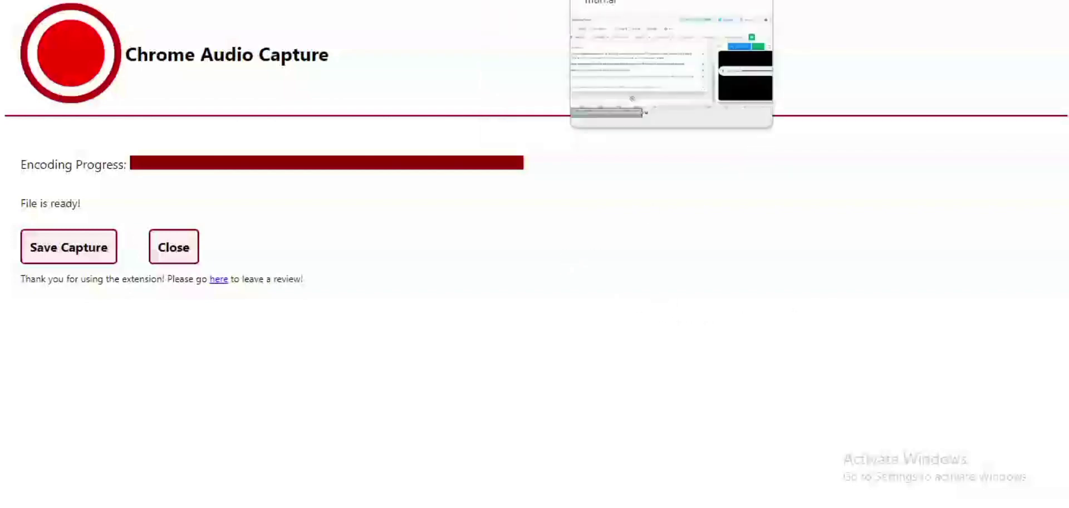
key("alt+Tab")
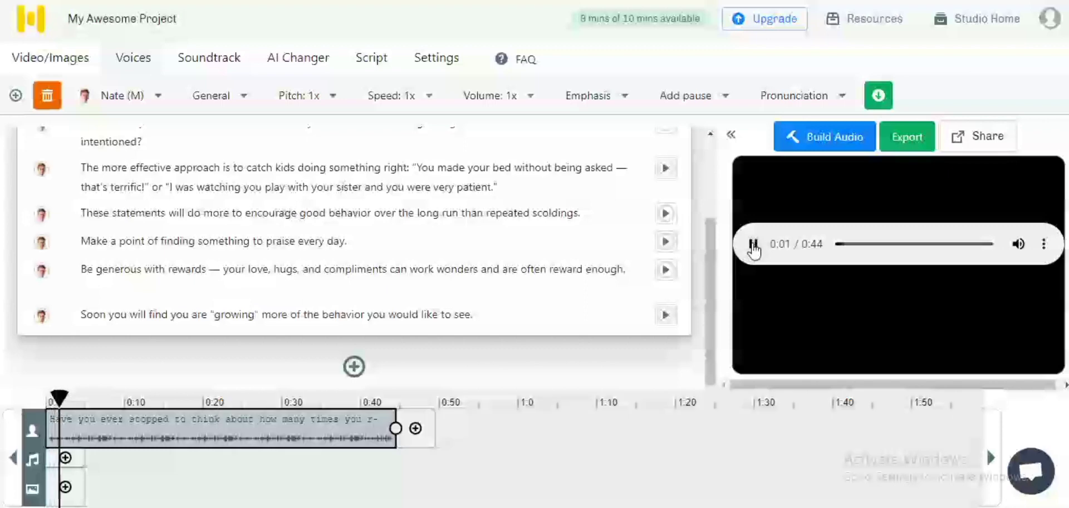
- Pause the built audio and open the browser's developer tools with the network log filtered to media requests
left_click(753, 245)
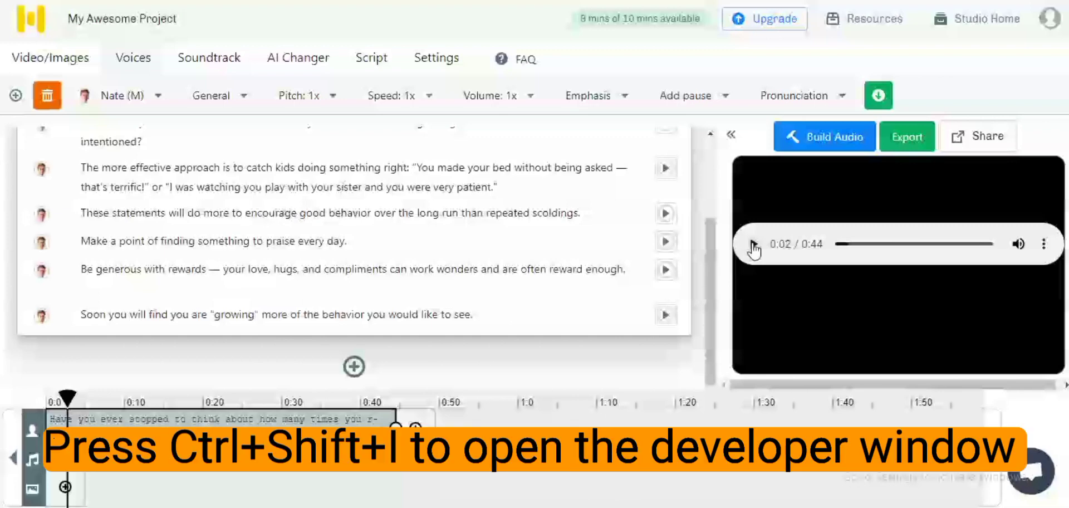
key("ctrl+shift+i")
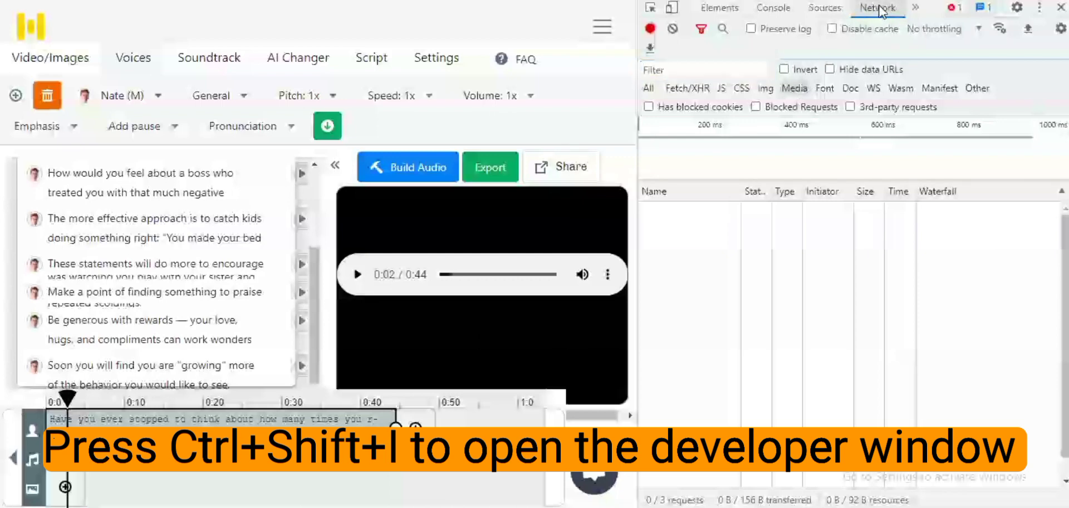
left_click(795, 92)
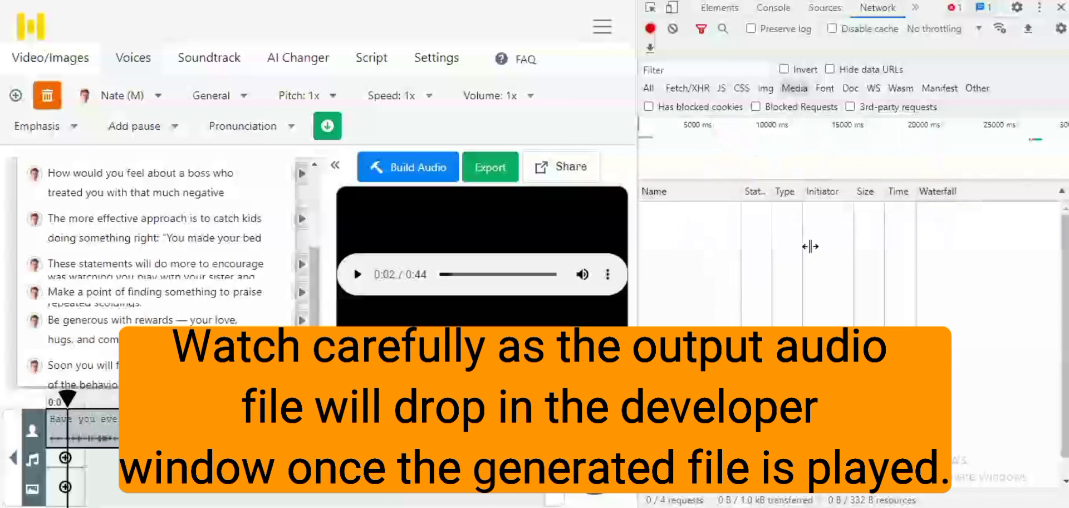
- Play the built audio briefly so its media request is logged, and open the output.wav request in a new browser tab
left_click(357, 275)
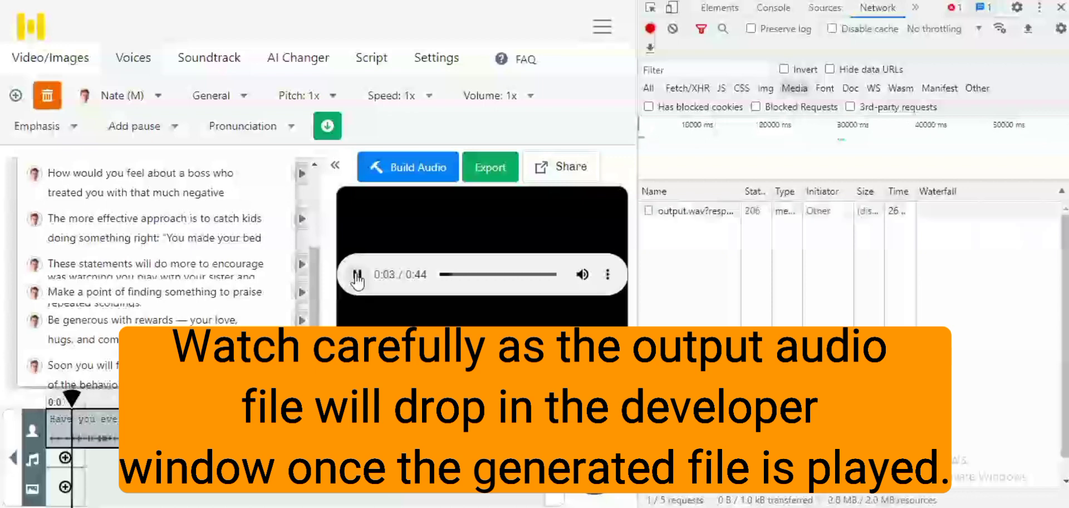
left_click(358, 275)
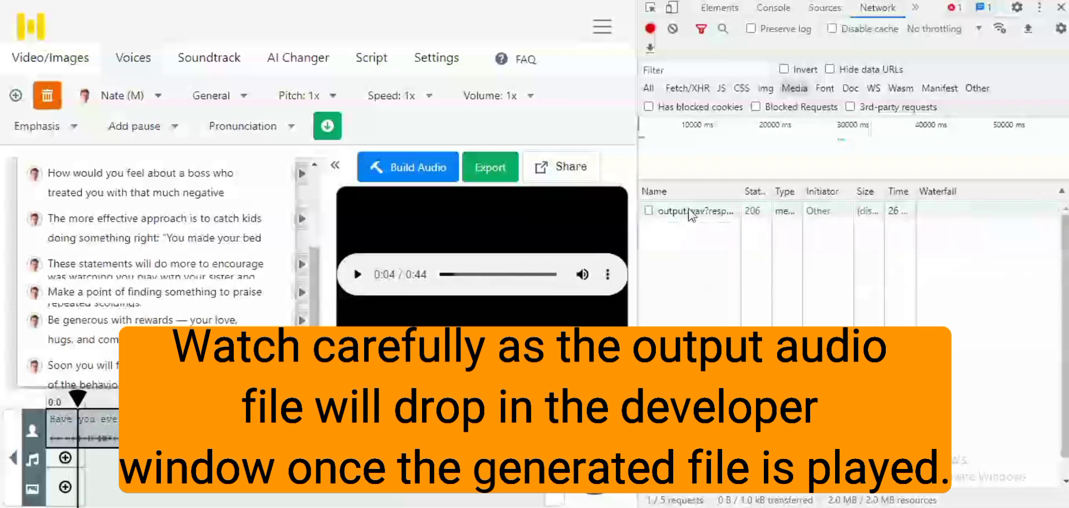
left_click(691, 213)
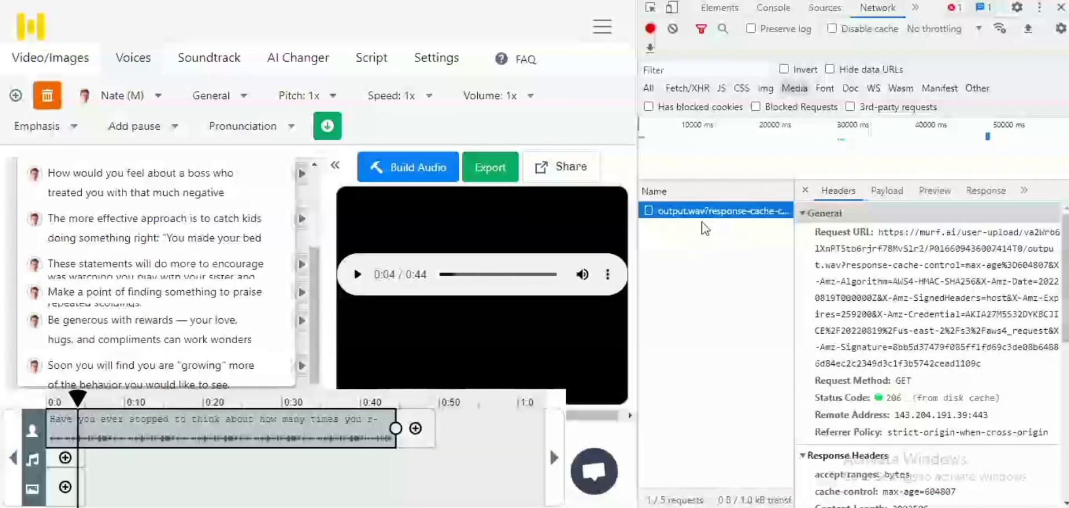
left_click(803, 188)
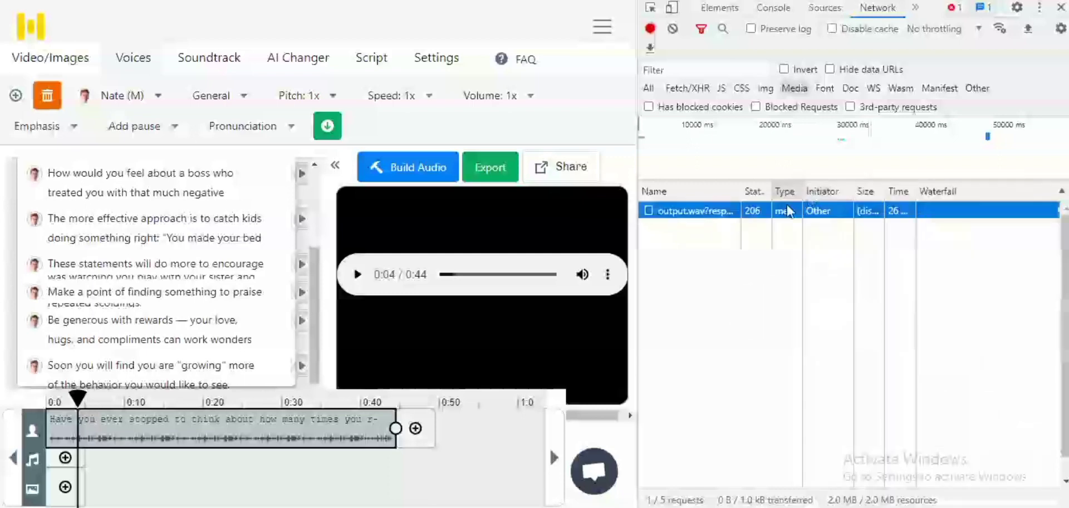
left_click(698, 214)
right_click(698, 214)
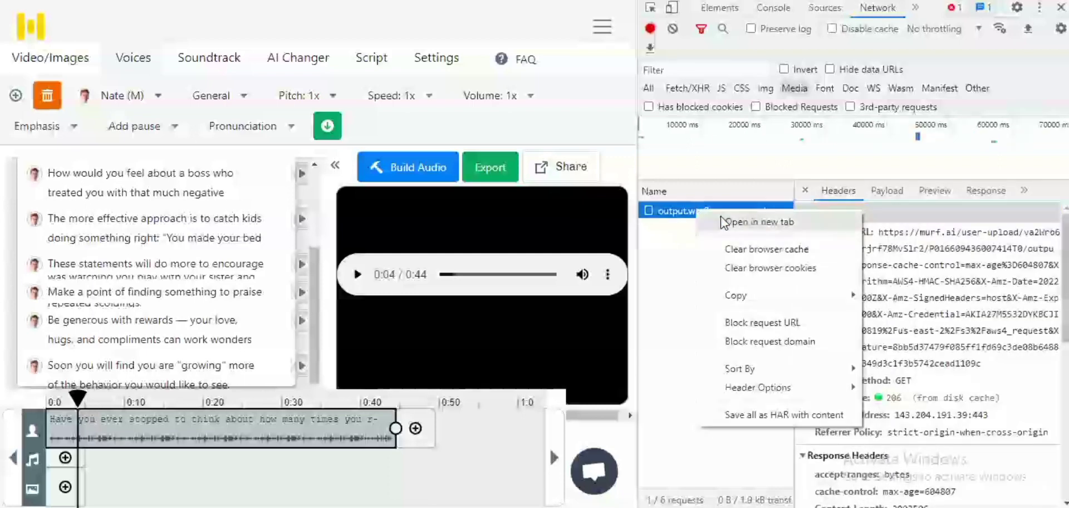
left_click(744, 224)
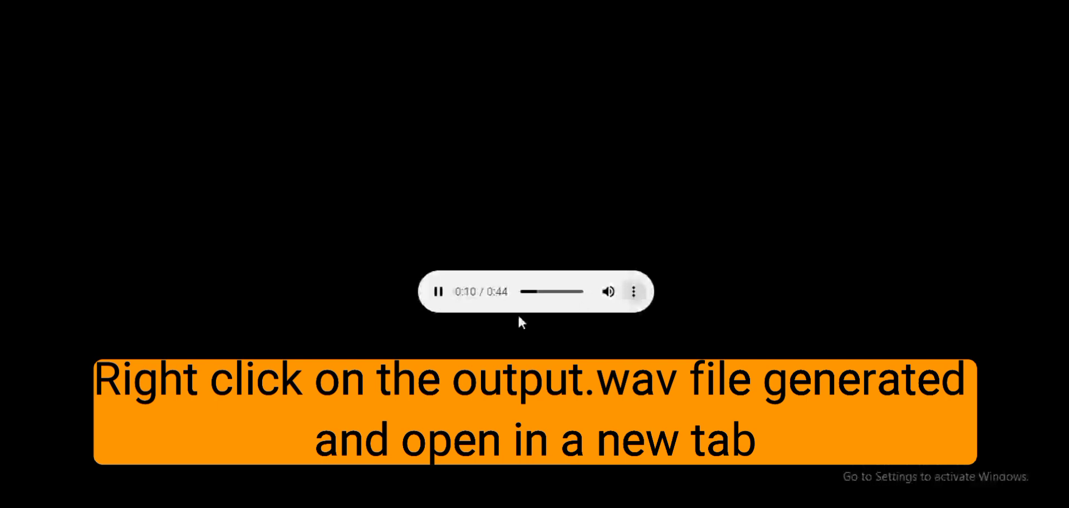
- Pause the voice-over in the new tab and download its audio file from the player
left_click(437, 291)
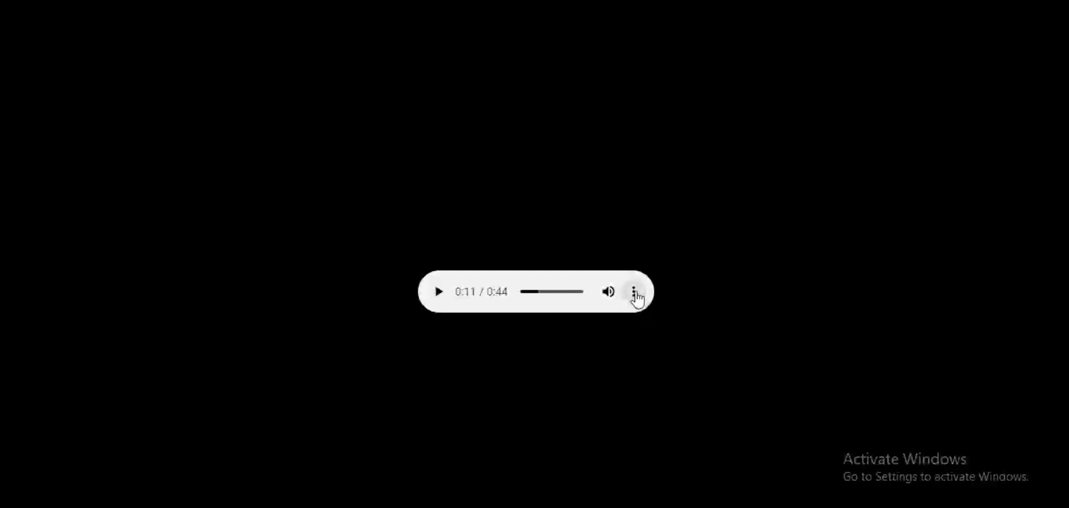
left_click(635, 300)
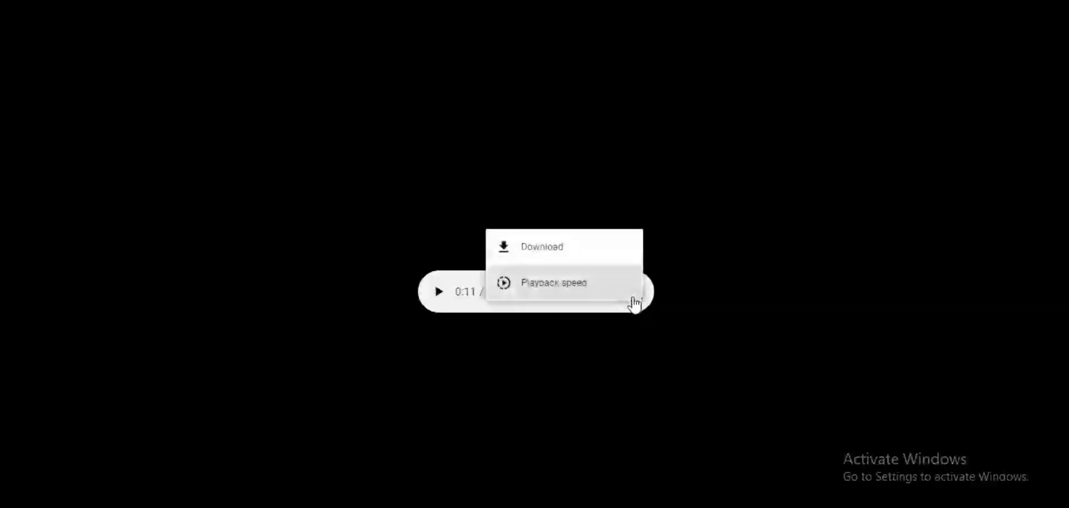
left_click(549, 250)
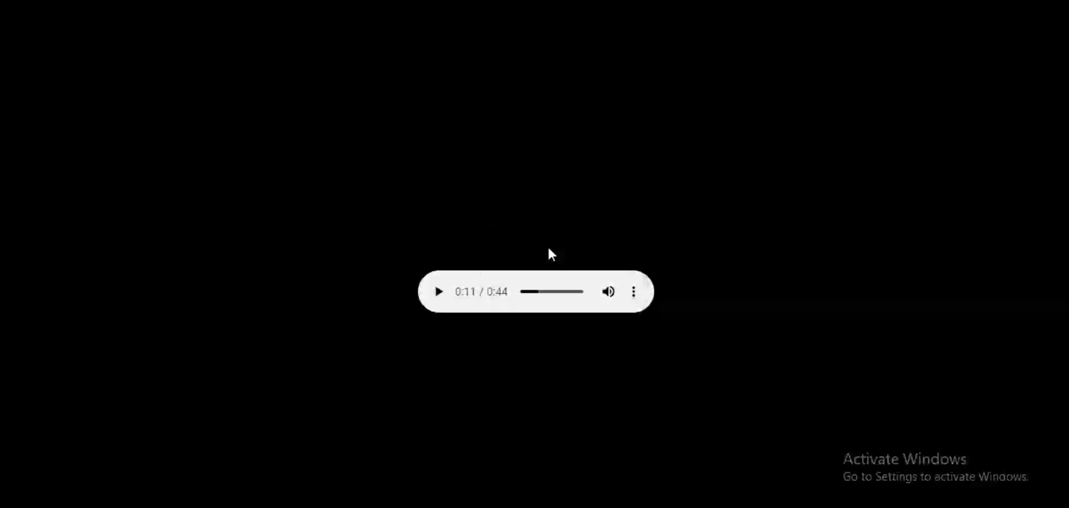